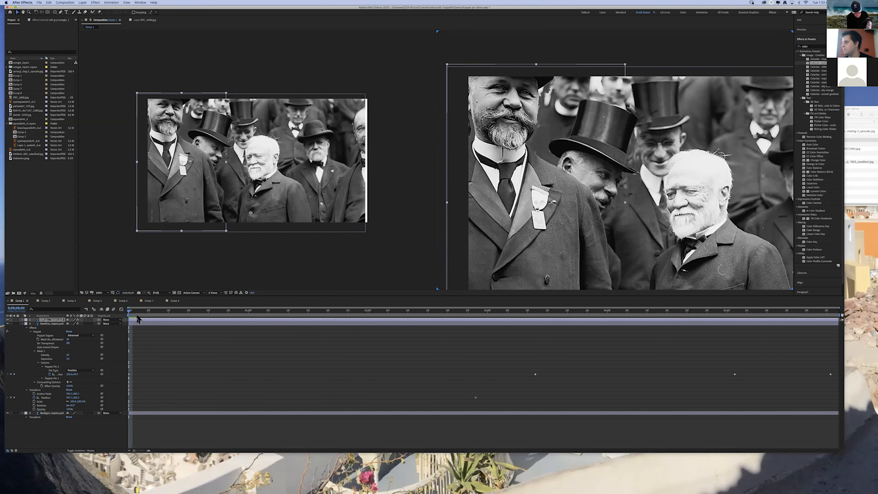
Preview the photo animation by scrubbing the composition's timeline forward past four seconds and back to the start.
drag(130, 312, 397, 315)
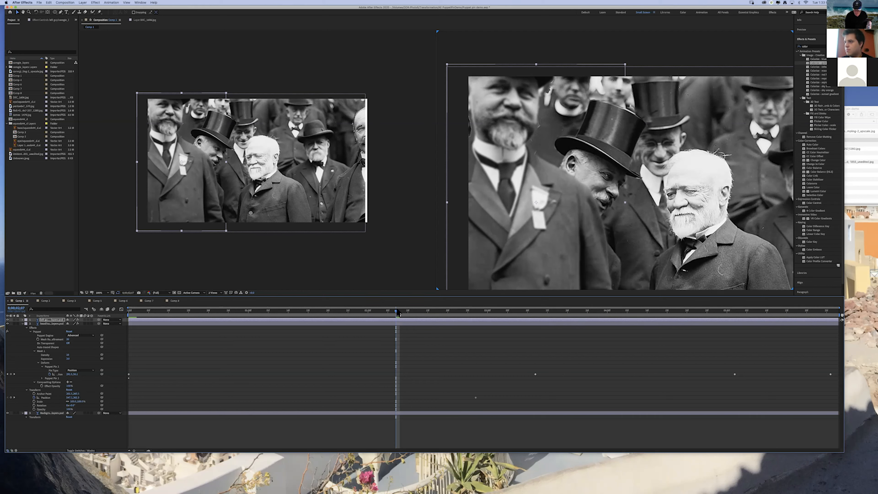
key(space)
click(137, 324)
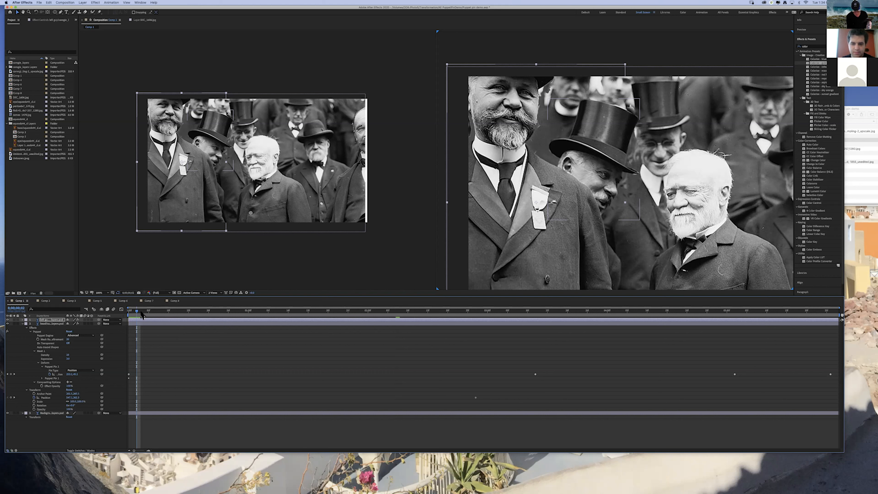
drag(137, 311, 612, 317)
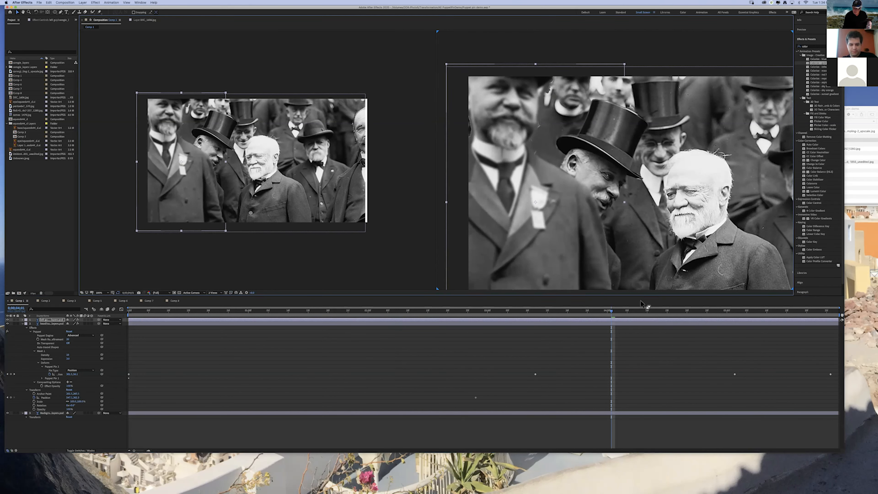
click(658, 313)
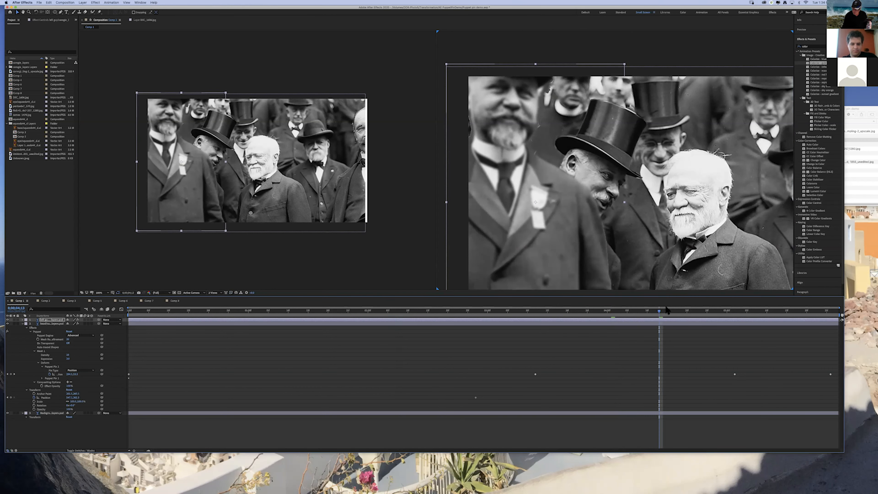
drag(660, 313, 135, 329)
Switch to Photoshop and examine the layered photo by hiding and showing the left guy and head layers over the background.
mouse_move(421, 488)
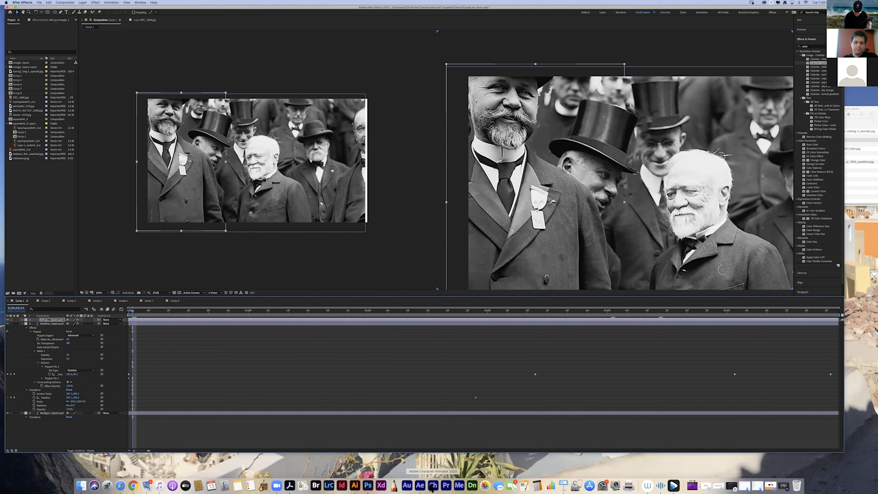
click(369, 486)
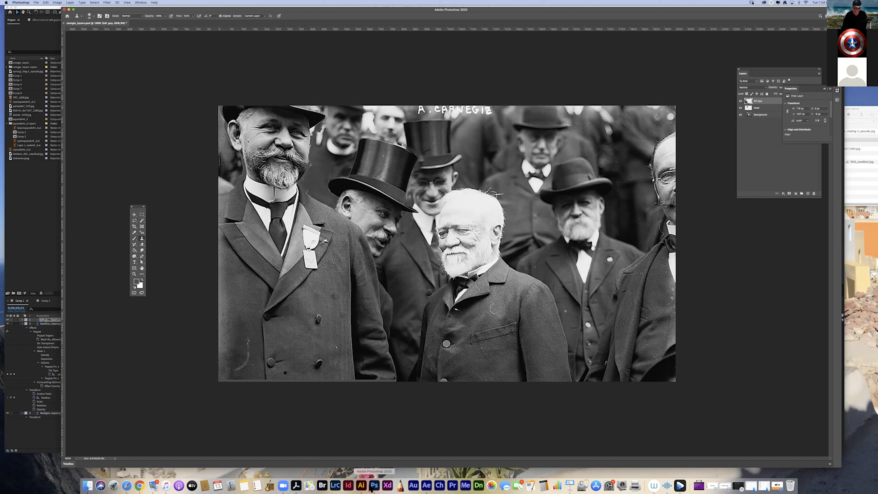
drag(770, 73, 608, 69)
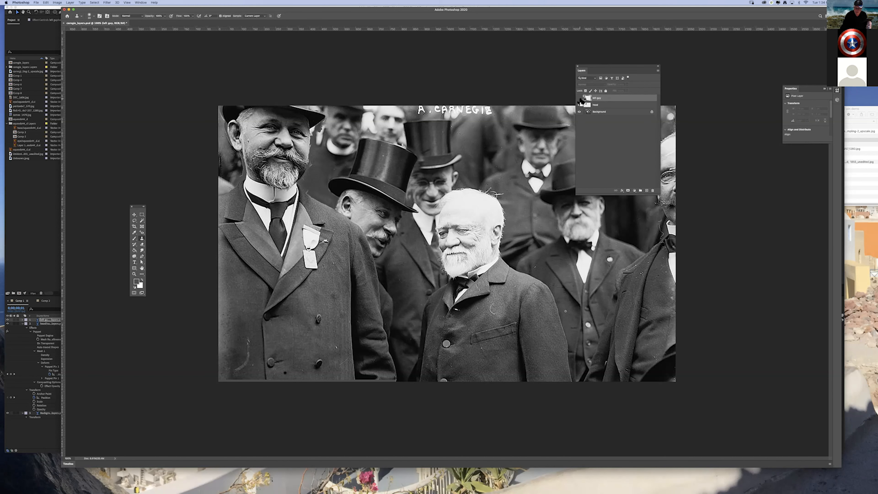
click(579, 97)
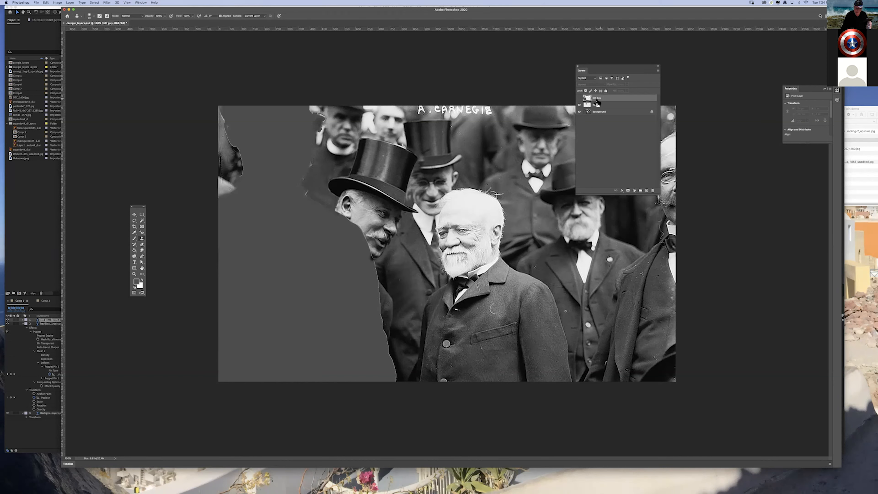
click(580, 105)
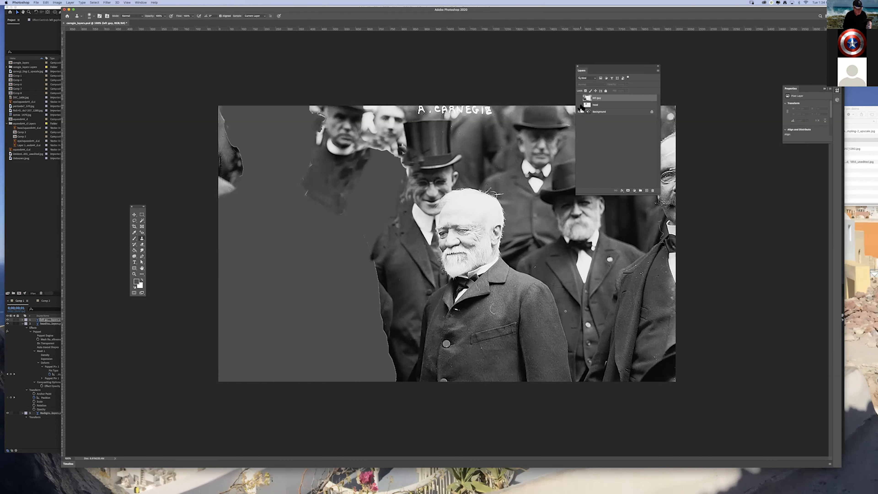
click(579, 104)
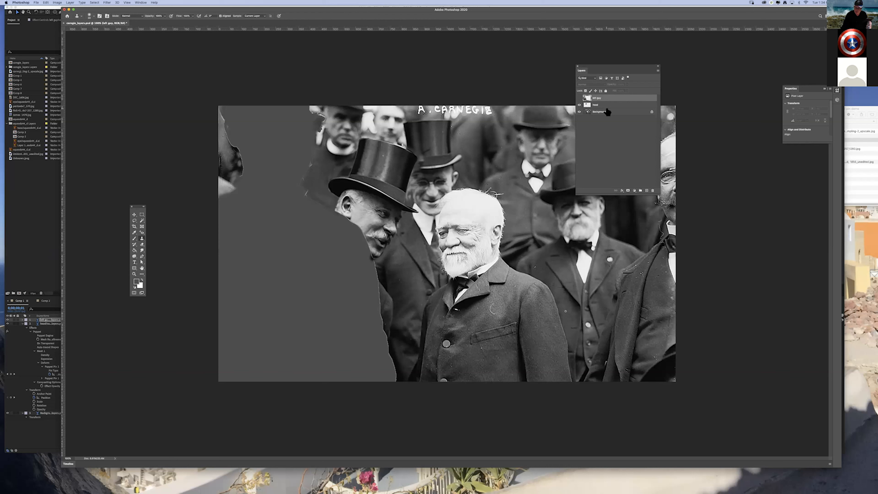
click(579, 98)
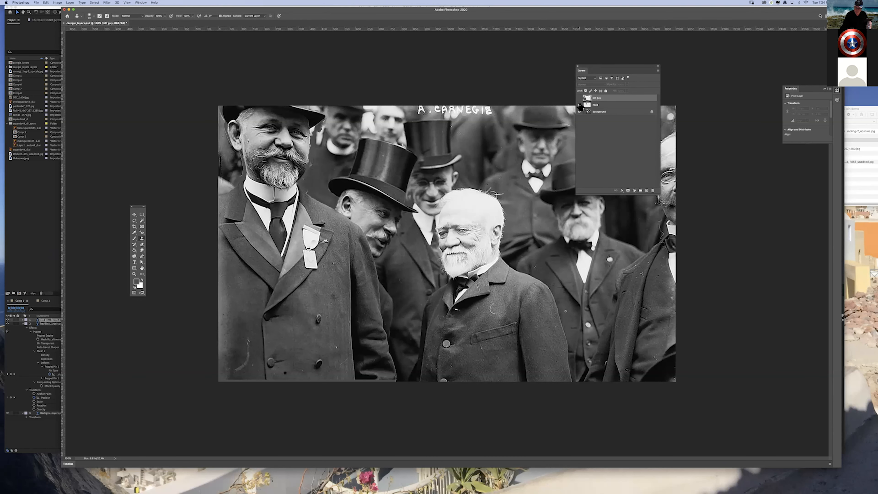
drag(579, 98, 580, 108)
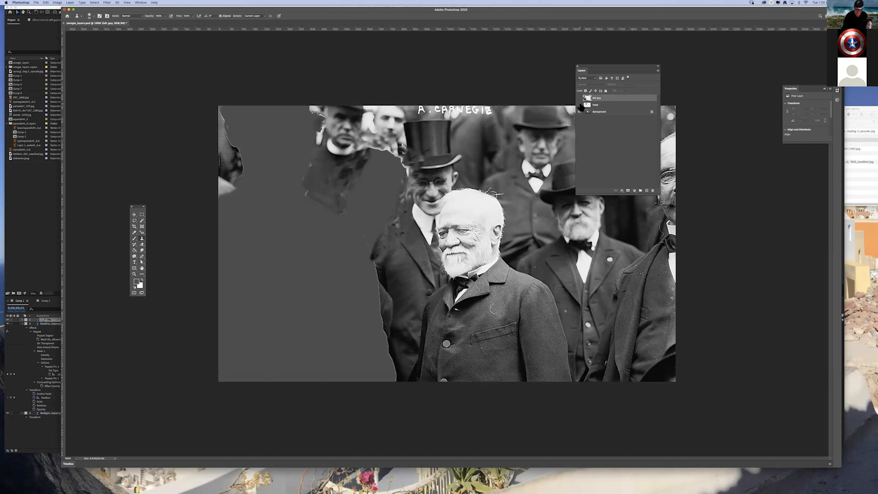
drag(613, 65, 653, 68)
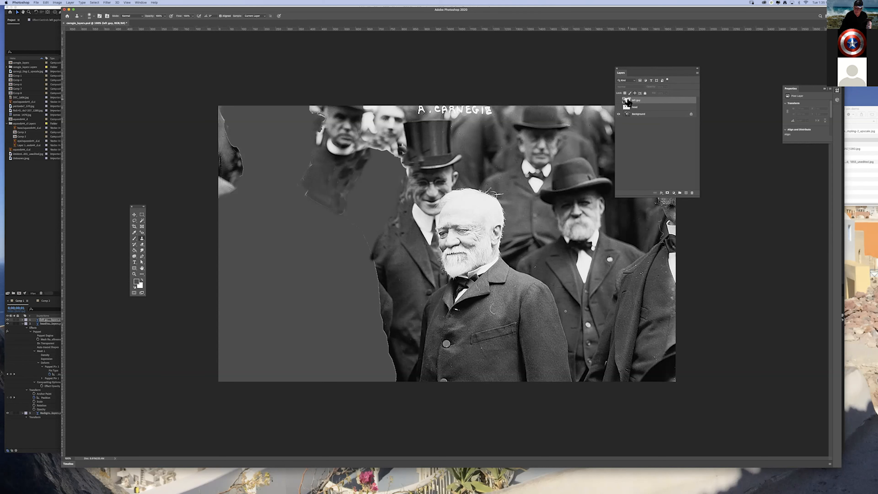
drag(619, 108, 619, 101)
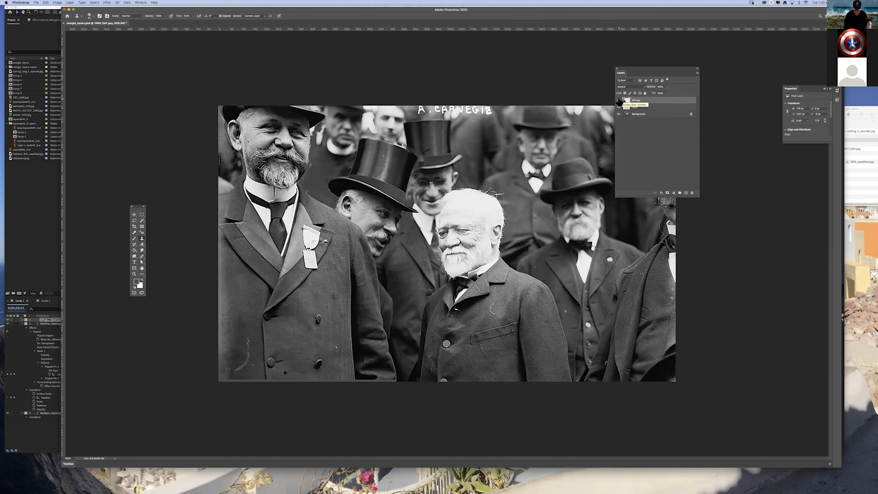
Switch back to After Effects, set up an import of the layered Carnegie PSD as Composition - Retain Layer Sizes, and cancel it.
click(48, 432)
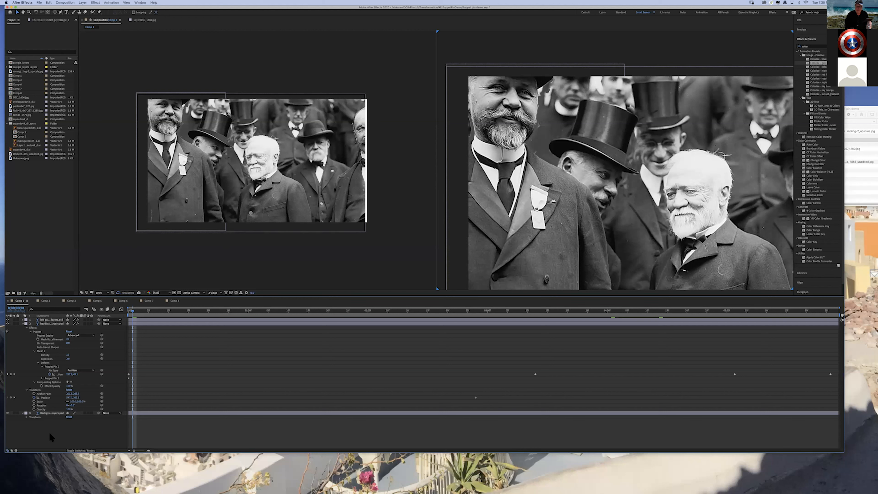
click(39, 3)
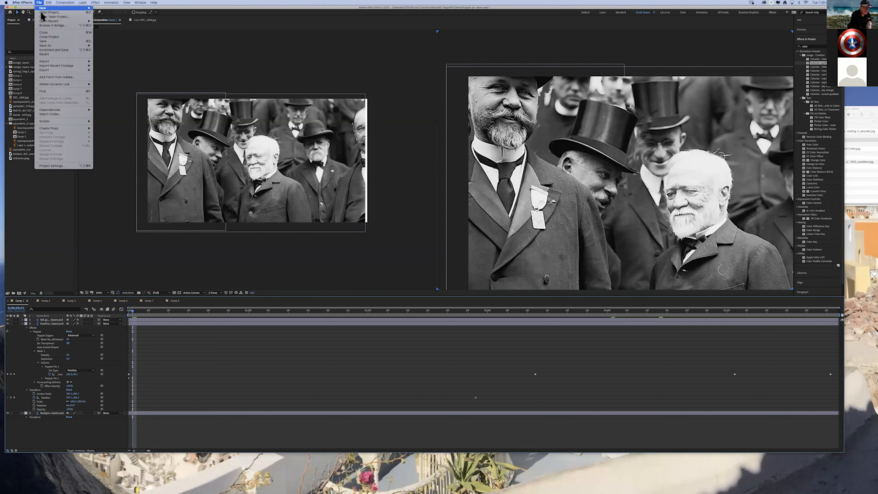
mouse_move(76, 60)
click(110, 60)
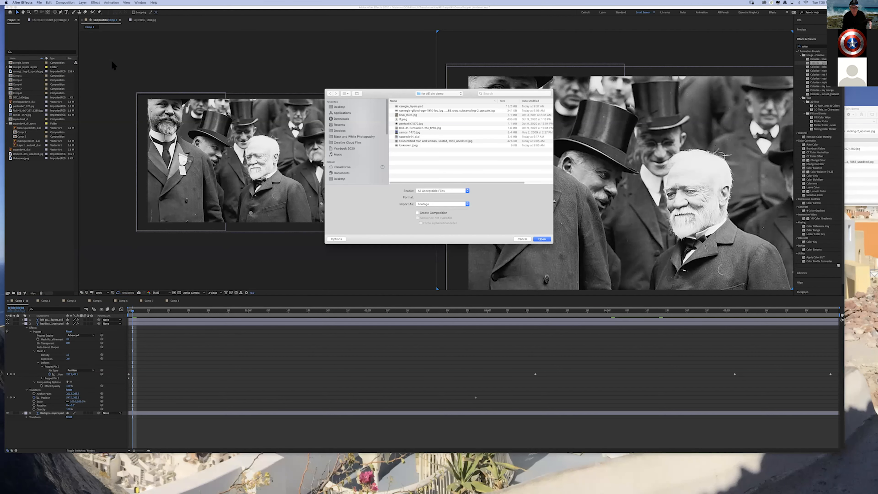
click(426, 106)
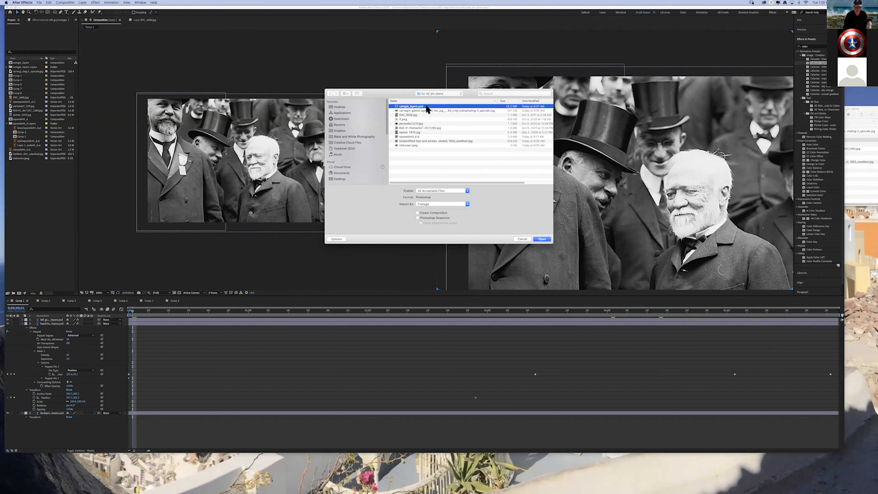
drag(470, 91, 473, 185)
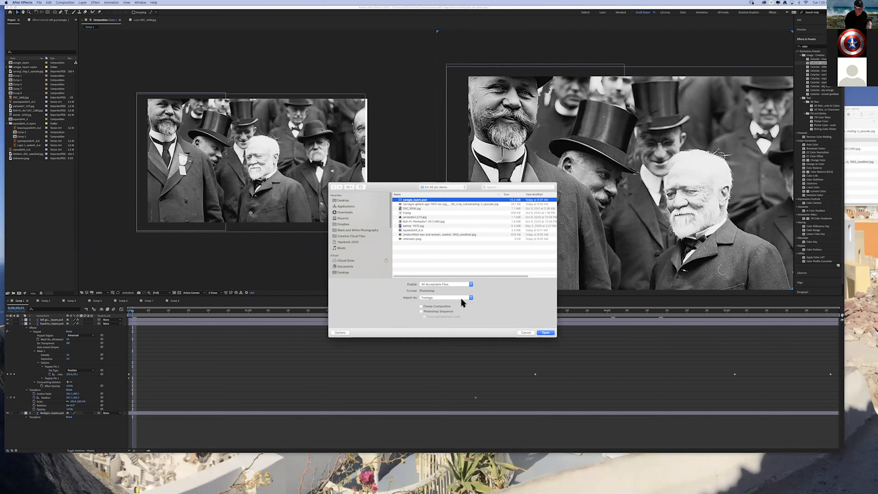
click(467, 296)
click(453, 302)
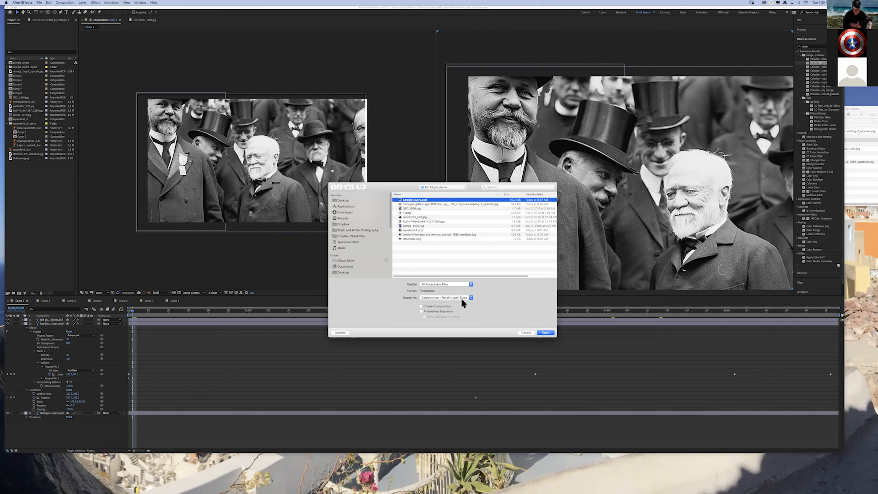
click(526, 332)
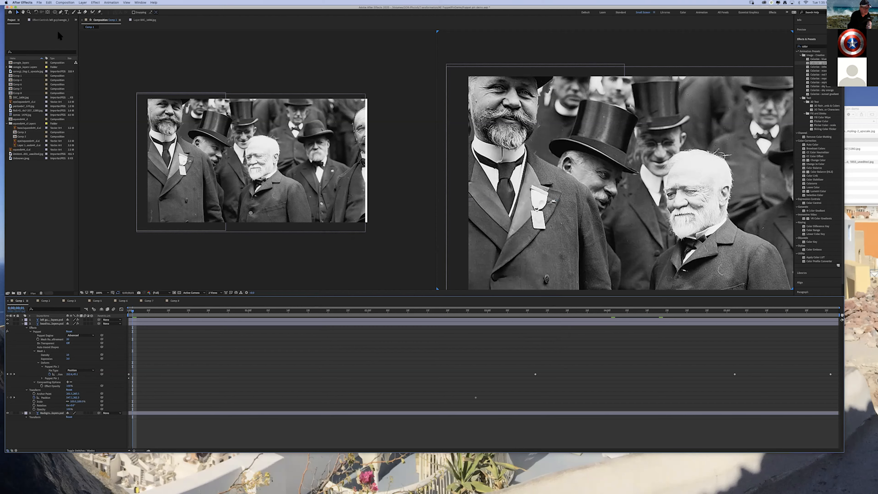
Expand the imported PSD's layers folder in the project and inspect the background and left guy footage items.
drag(128, 7, 479, 141)
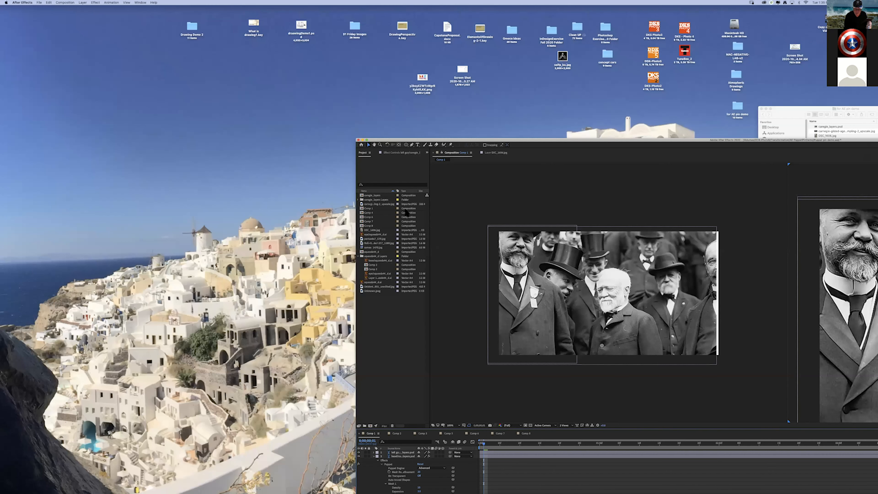
click(358, 200)
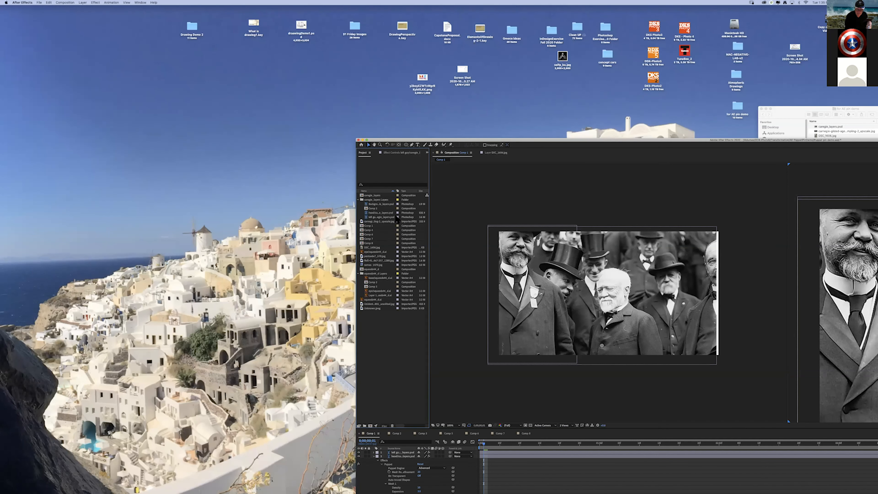
click(388, 204)
click(388, 217)
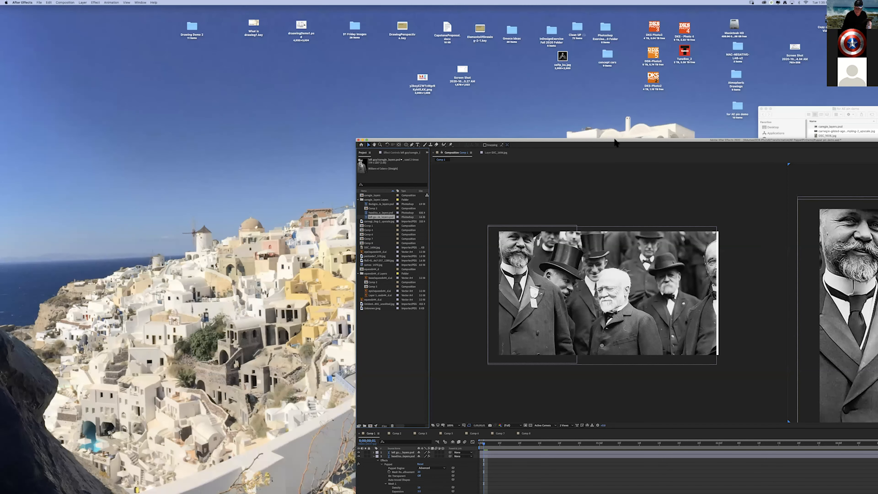
drag(613, 141, 426, 118)
drag(255, 21, 242, 11)
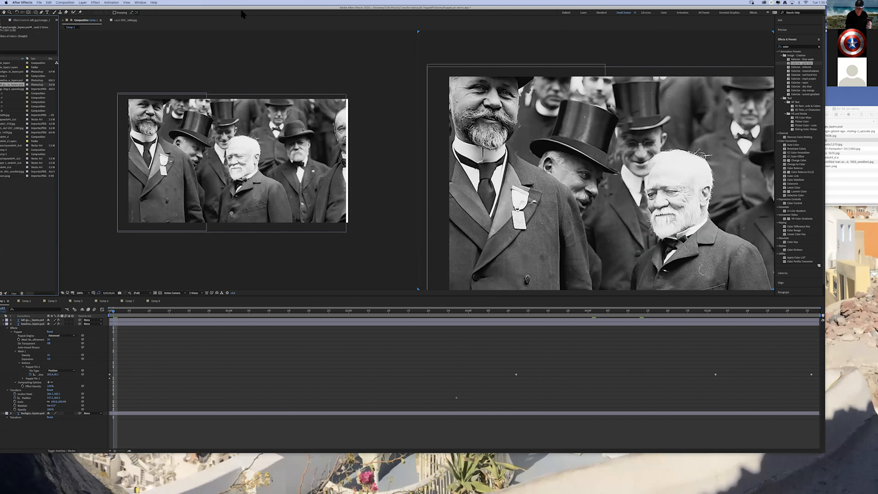
Collapse the head layer's properties and select the background, left guy and head layers in turn to identify each one.
click(677, 237)
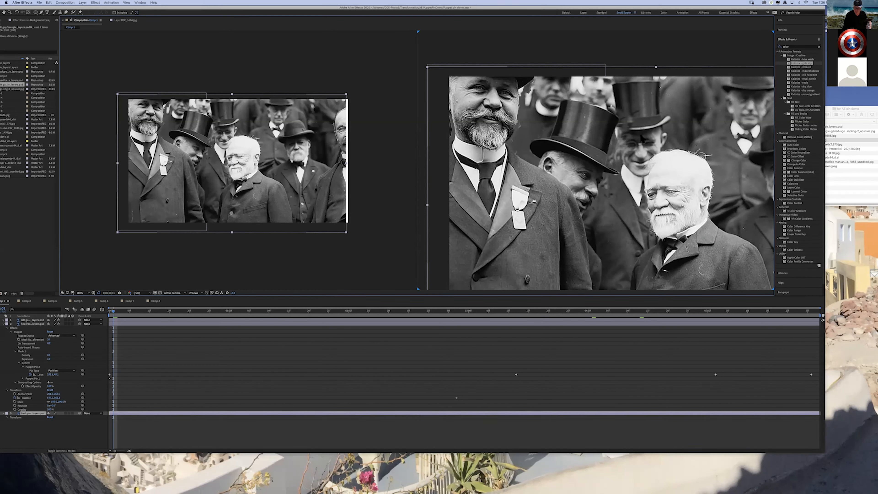
click(397, 150)
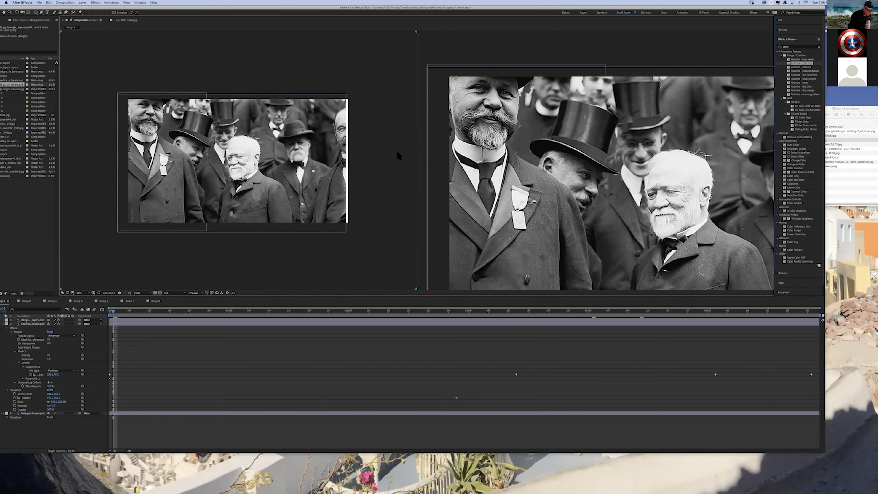
click(3, 324)
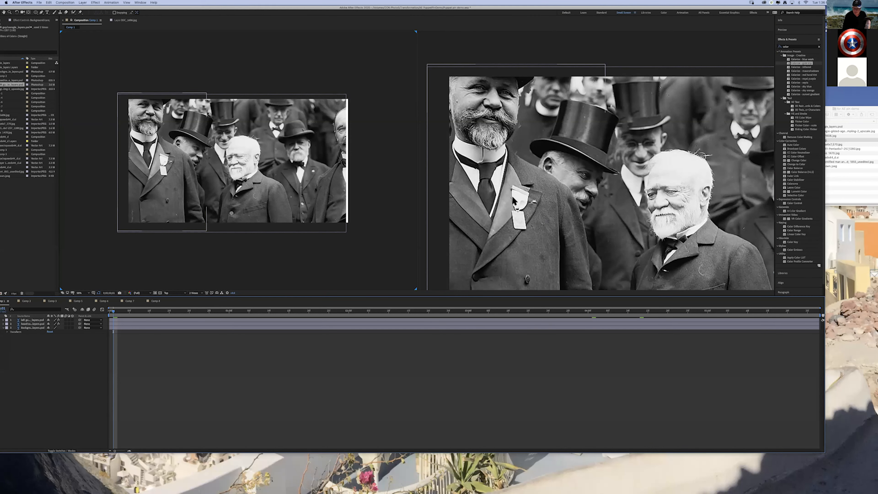
click(586, 185)
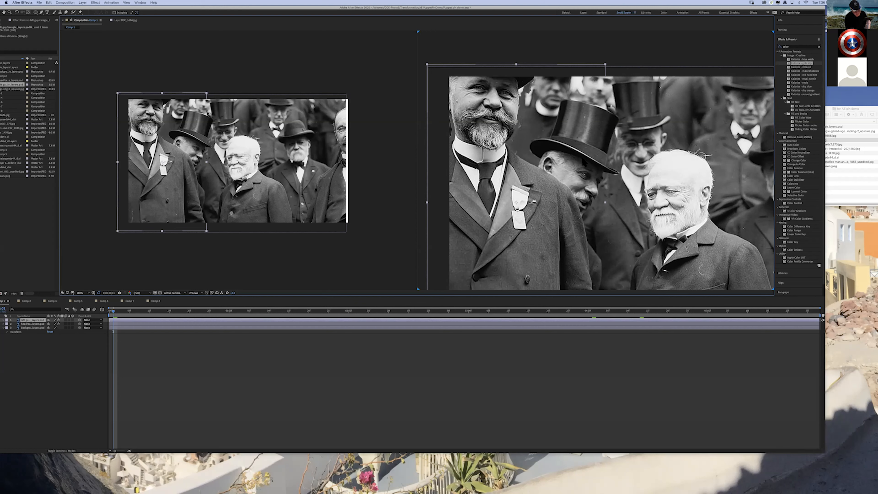
click(45, 324)
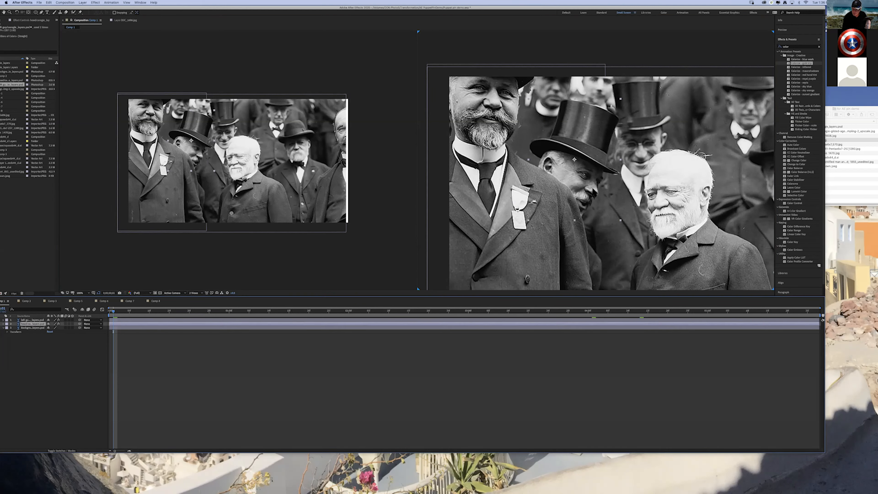
Expand the head layer's properties, select its Puppet effect, and move the pin near the top of the hat slightly to the right.
click(575, 178)
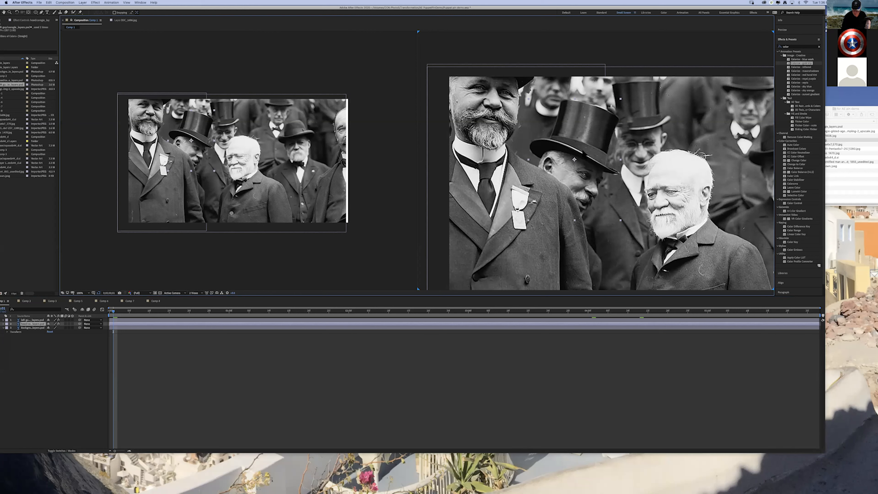
key(period)
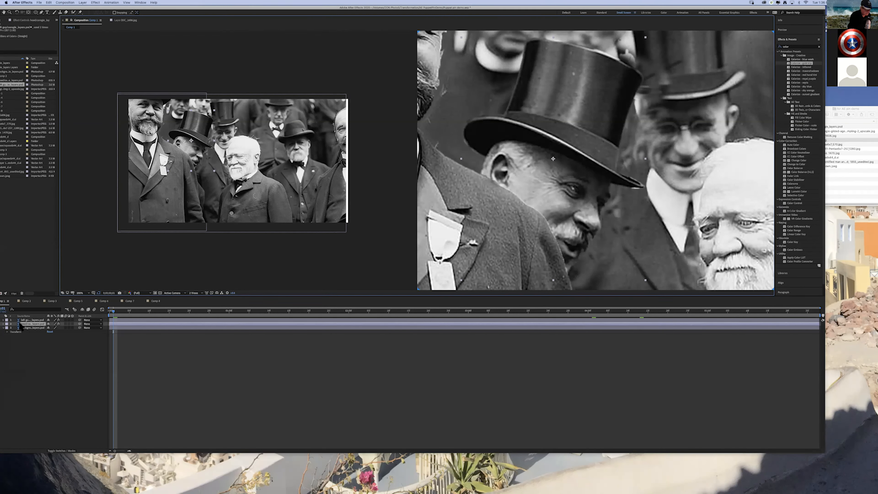
click(3, 324)
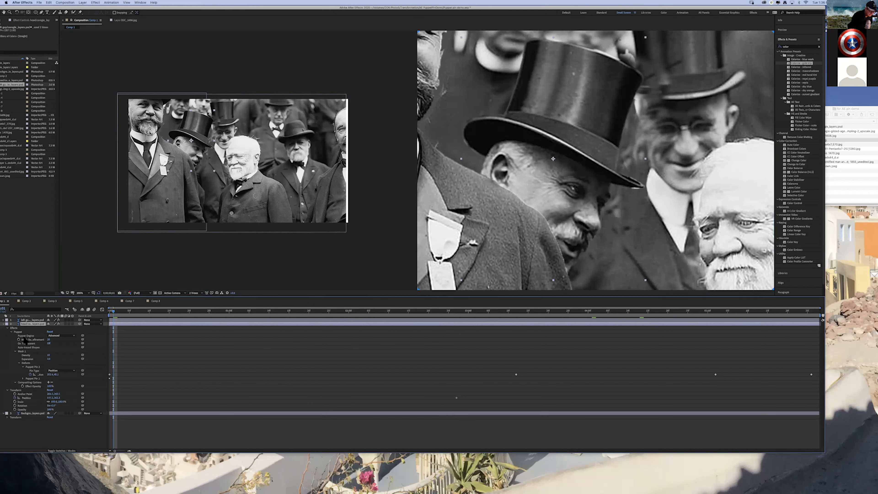
click(14, 331)
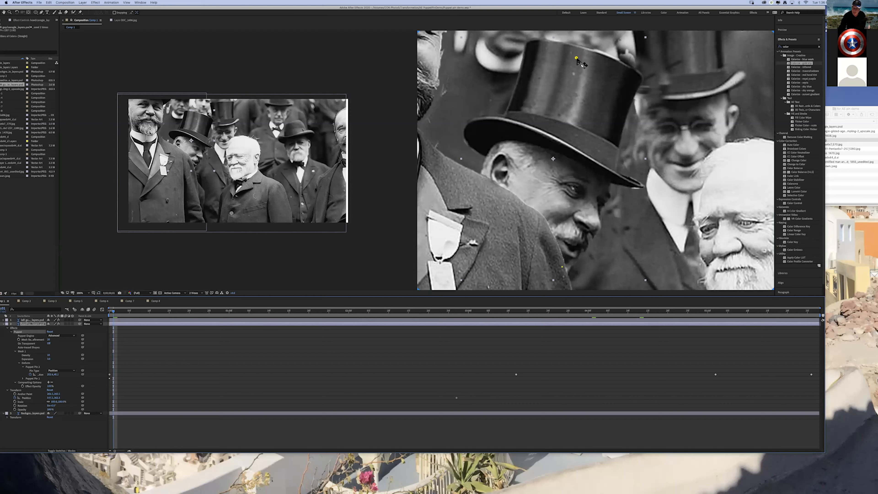
drag(576, 58, 580, 58)
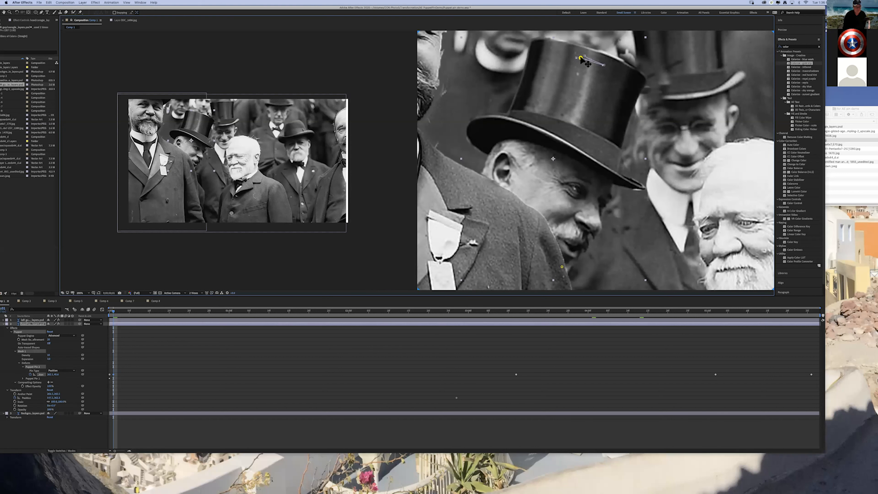
Try to add a puppet pin near the upper edge of the hat with the Puppet Position Pin tool, and undo it.
drag(87, 8, 169, 131)
click(169, 130)
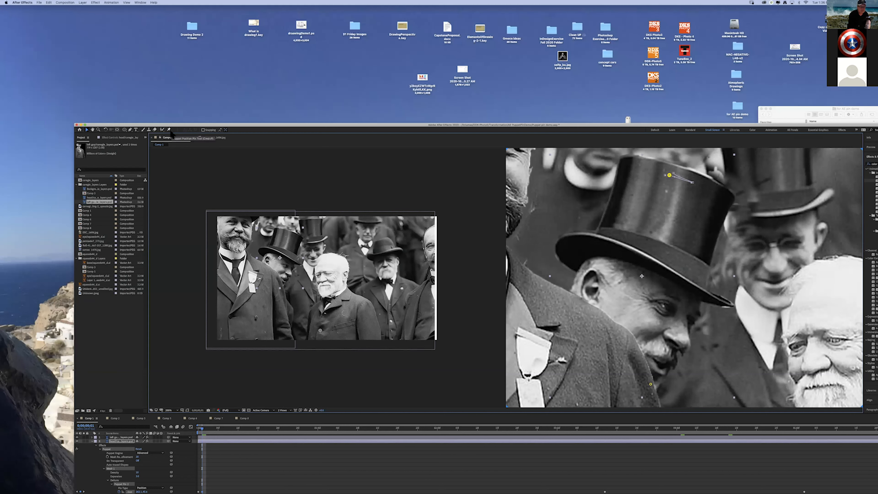
click(641, 176)
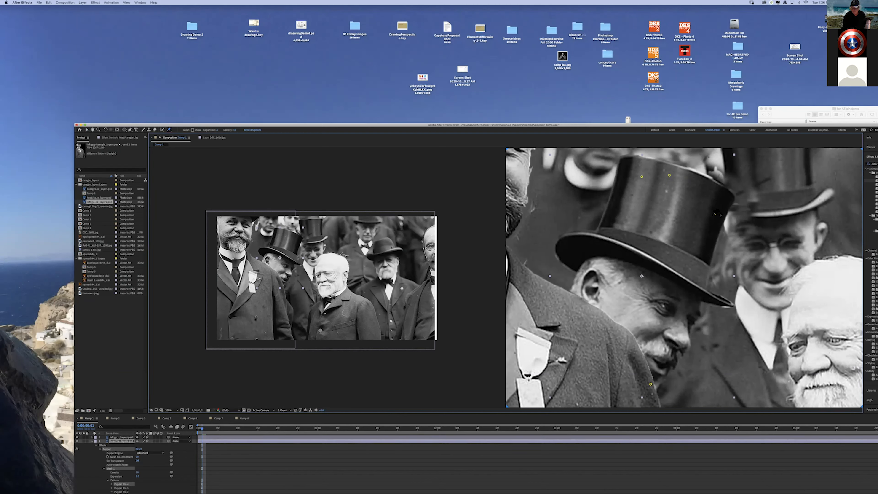
key(super+z)
key(super+z)
drag(705, 125, 618, 22)
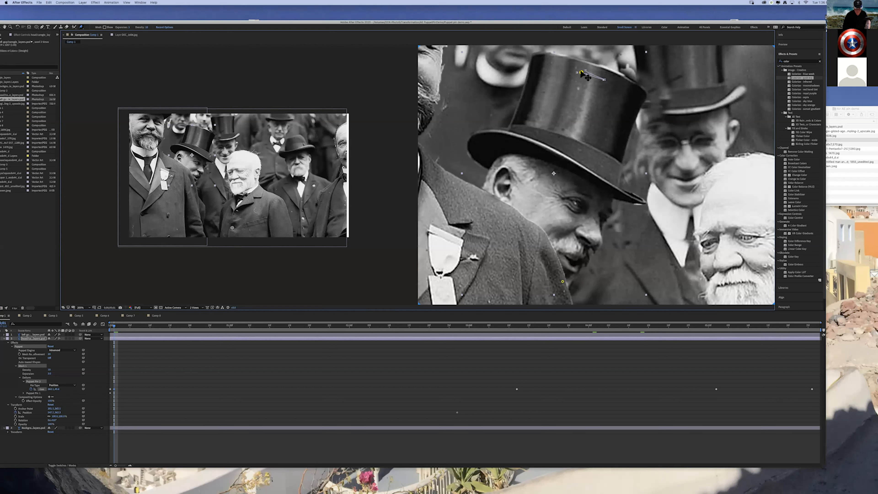
Try a new puppet pin on the right side of the hat, pull it right, and undo both the move and the pin.
click(621, 94)
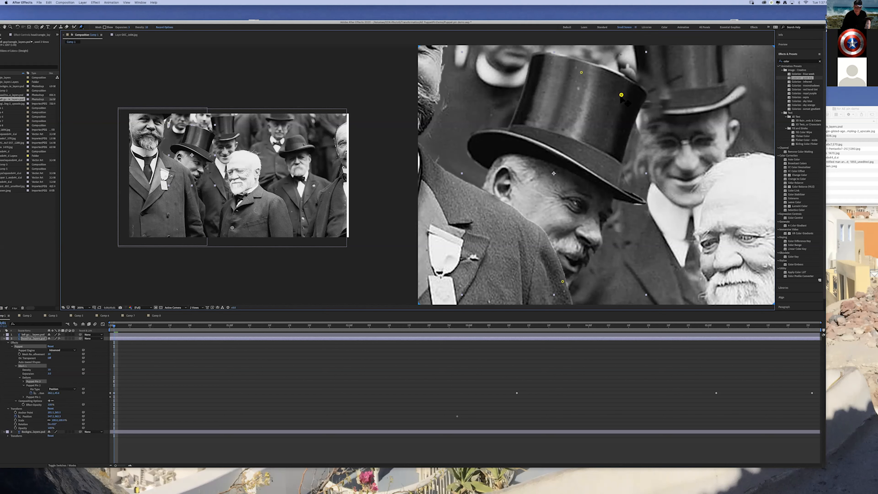
drag(621, 94, 685, 112)
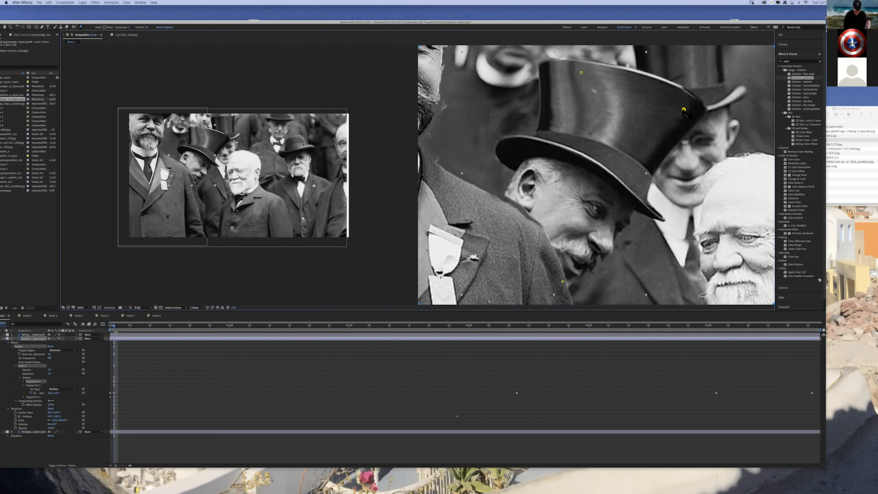
drag(686, 117, 686, 115)
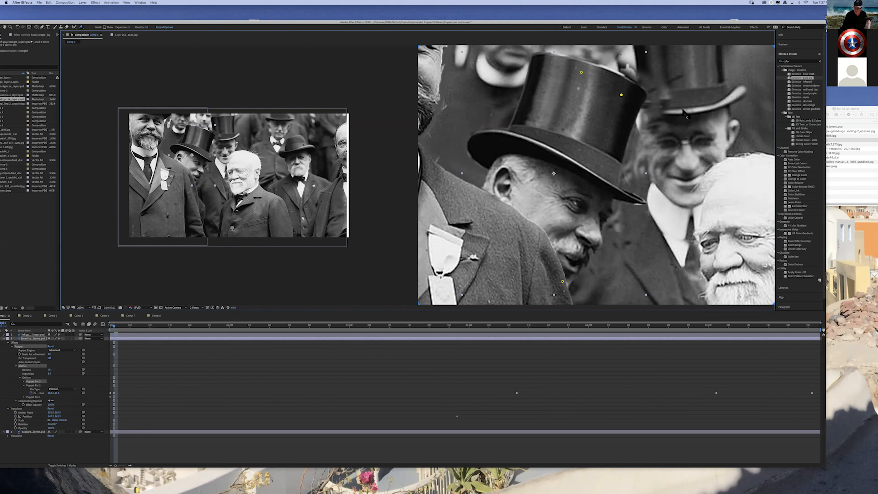
key(super+z)
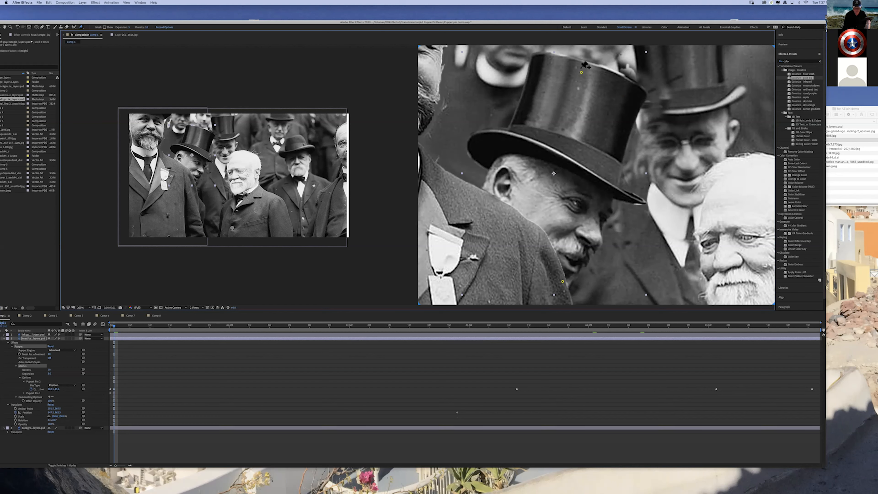
Preview the head animation, shift the hat pin further right and down at its middle keyframe, and scrub back toward the start.
key(space)
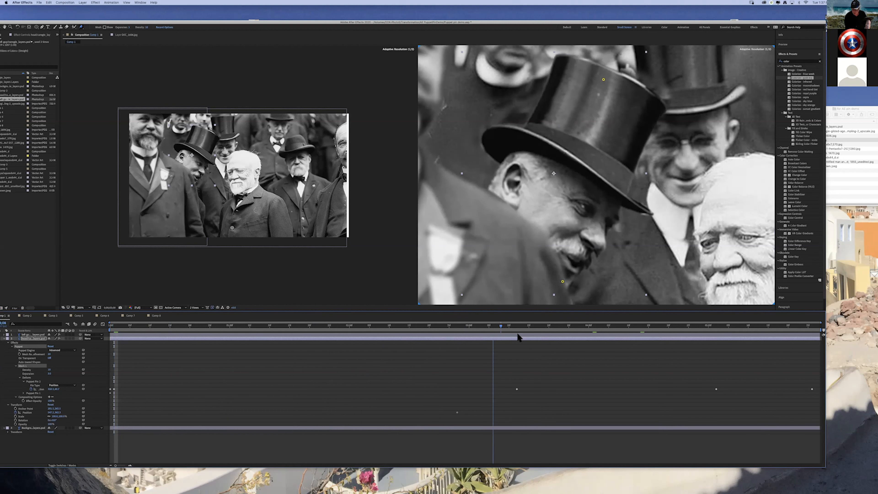
drag(517, 328, 517, 328)
drag(606, 80, 627, 86)
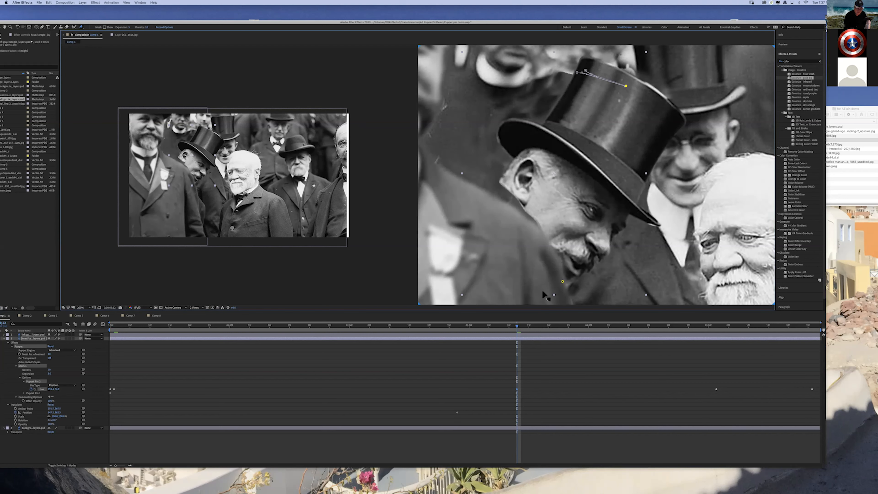
drag(518, 327, 140, 338)
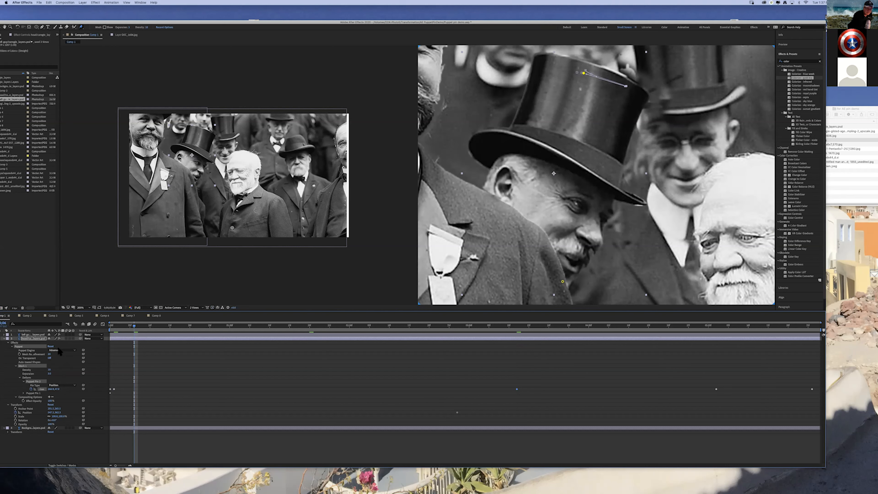
Examine the single fish's puppet keyframes in Comp 2 and the complete underwater scene in Comp 3.
drag(232, 22, 292, 43)
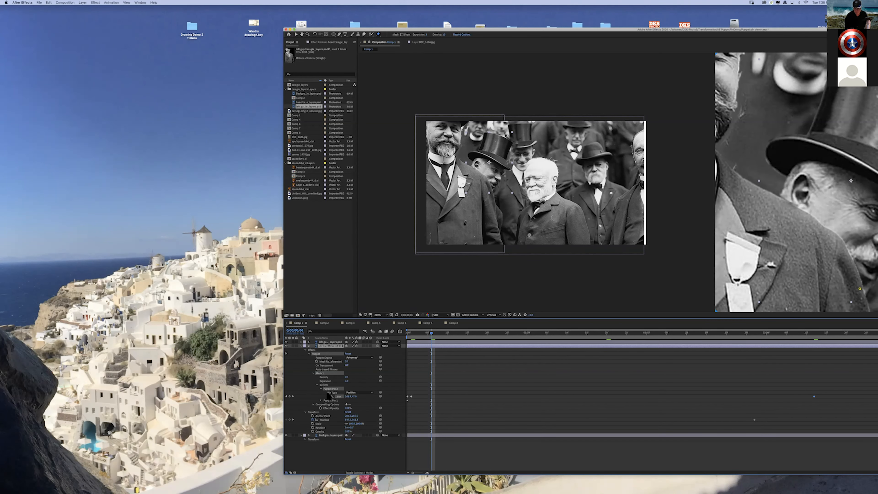
drag(523, 29, 240, 7)
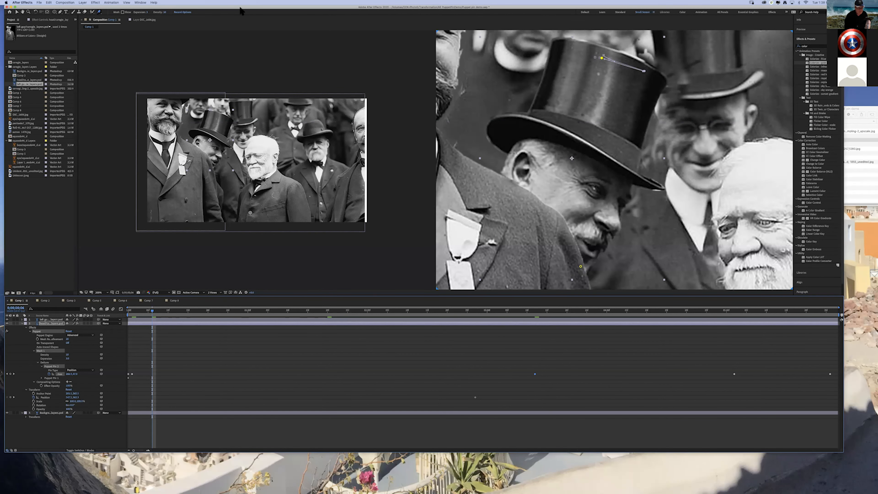
click(46, 300)
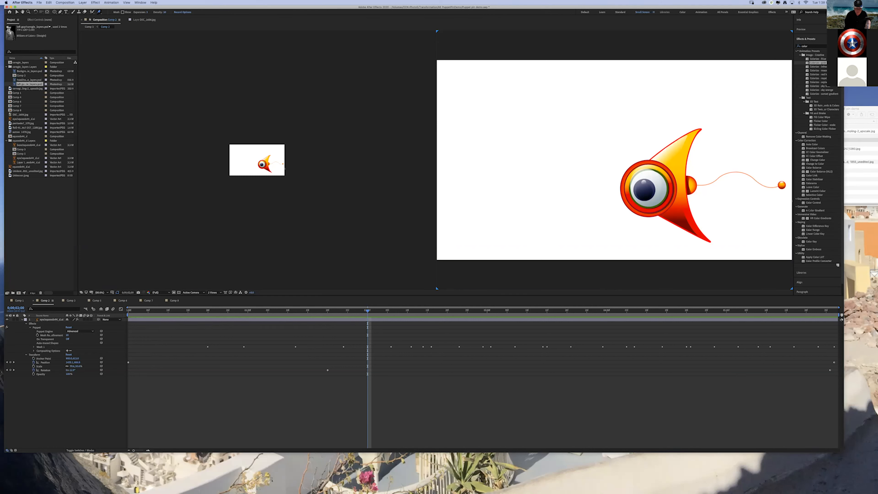
click(71, 300)
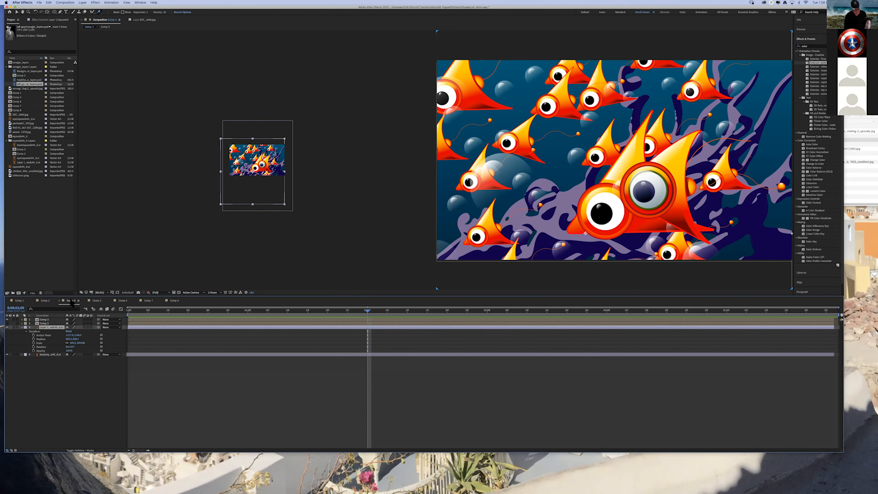
click(46, 302)
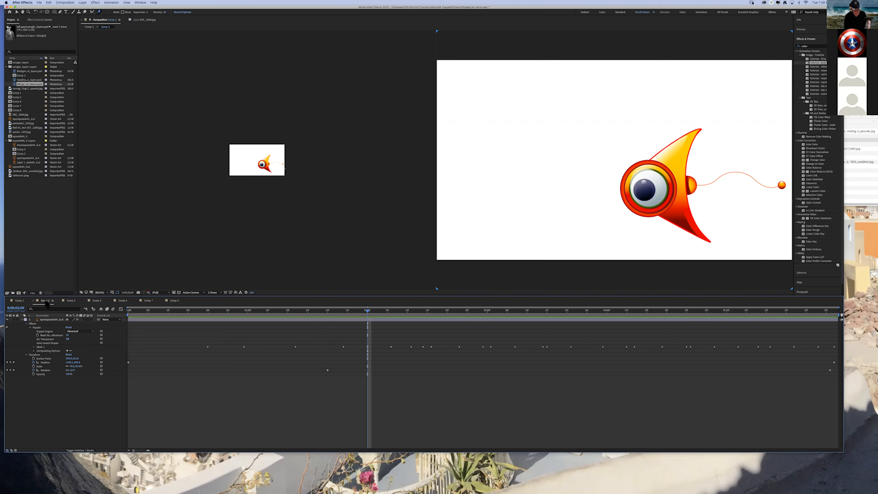
Open the empty composition, add the orange fish vector artwork to it, and apply the Puppet effect.
click(175, 301)
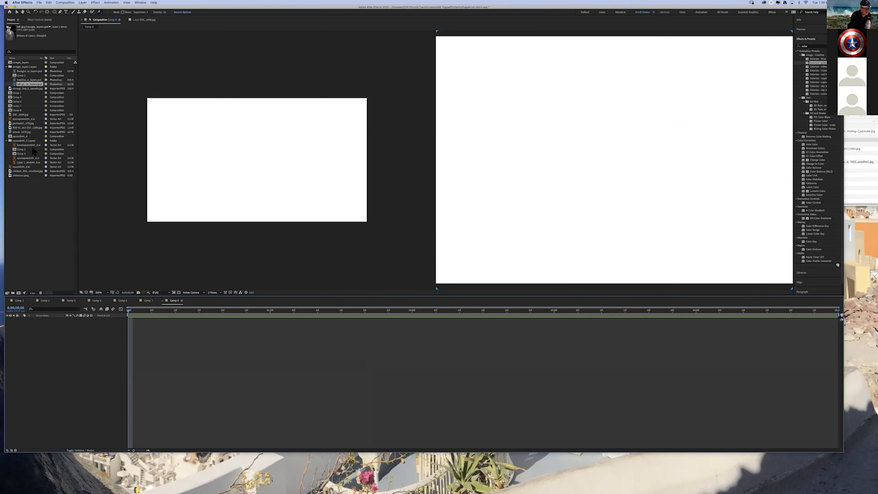
drag(28, 158, 603, 171)
click(542, 208)
click(528, 205)
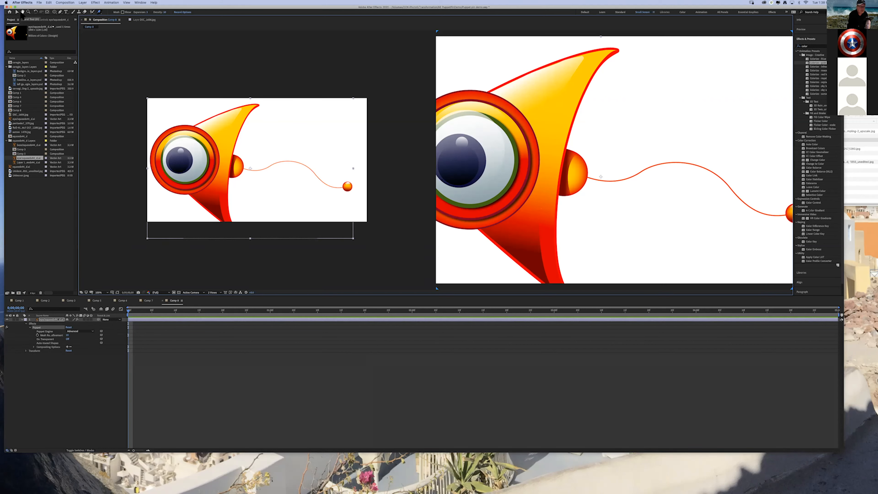
Scale the orange fish down to a small size and position it at the right edge of the composition.
click(16, 12)
drag(444, 112, 393, 151)
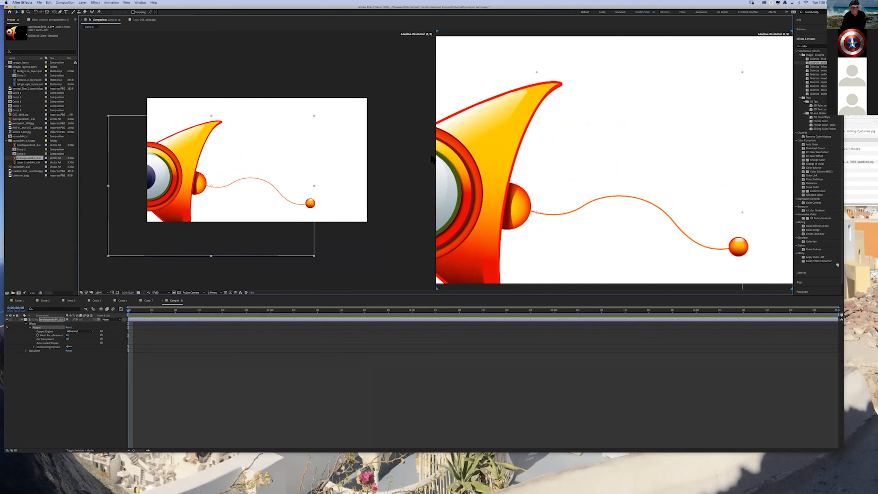
drag(744, 75, 712, 138)
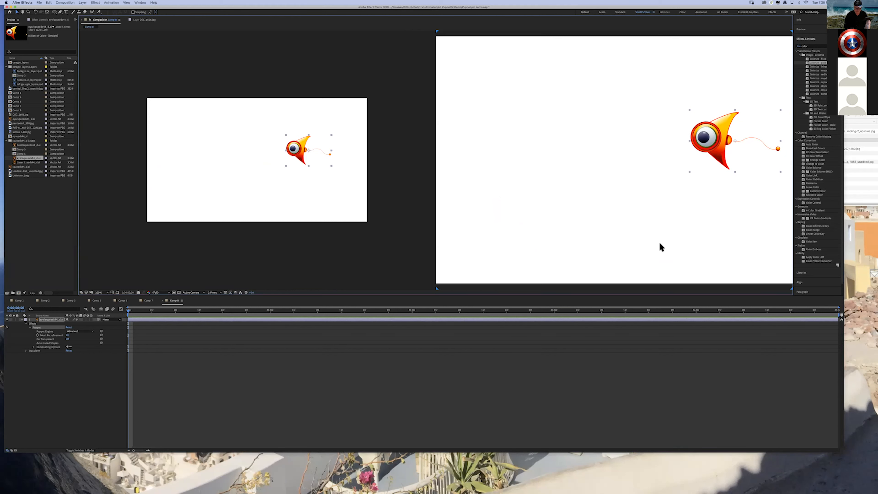
drag(719, 157, 756, 155)
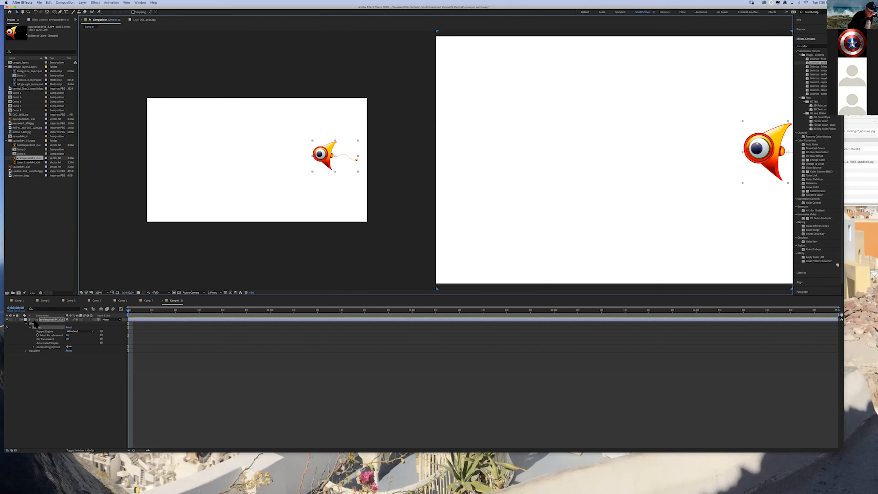
Keyframe the fish's Position from the right edge at the start to the left edge near the end, curving its motion path downward.
click(26, 351)
click(34, 358)
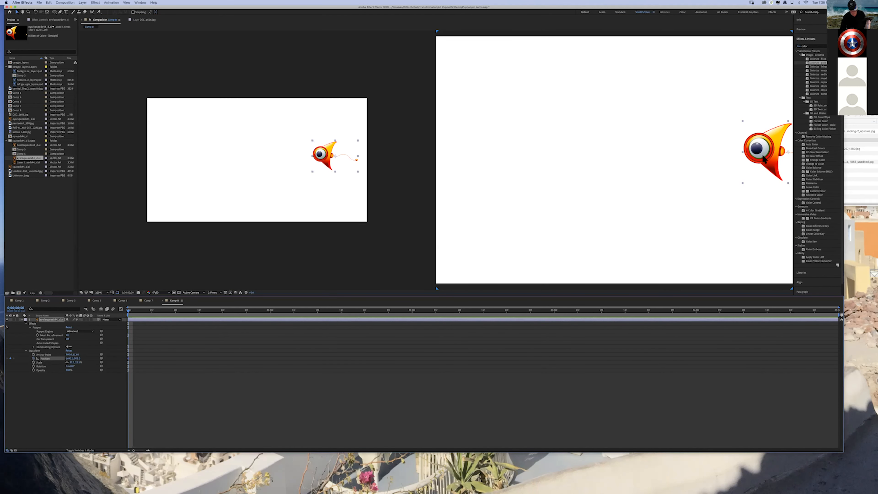
drag(130, 311, 803, 320)
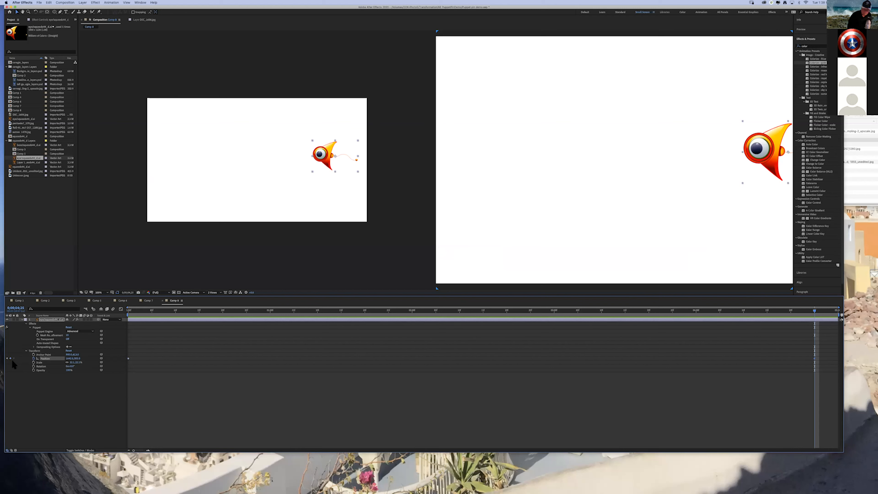
drag(760, 155, 342, 157)
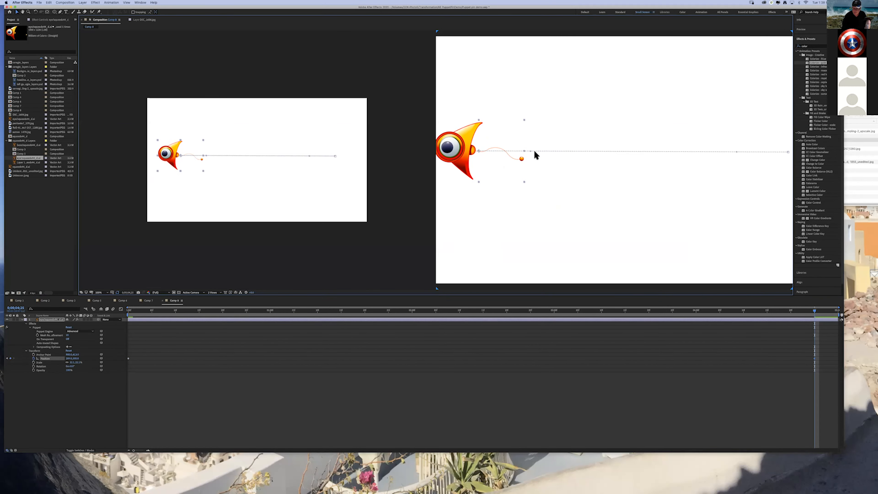
drag(530, 151, 718, 232)
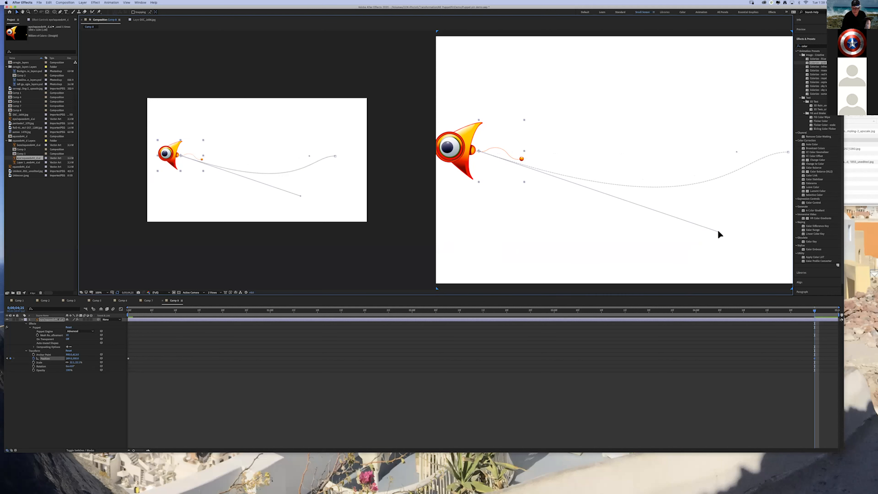
key(space)
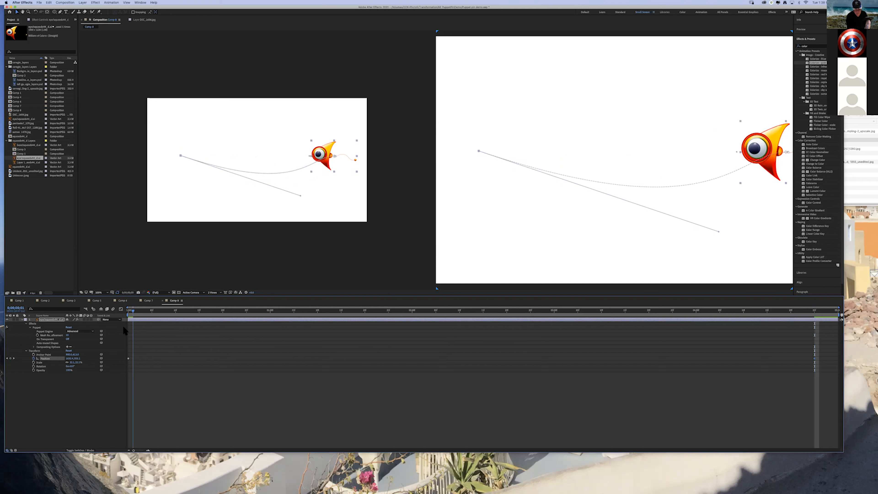
A few frames in, place puppet pins on the fish's upper fin and tip, lower body and lower fin tip.
drag(141, 324, 145, 324)
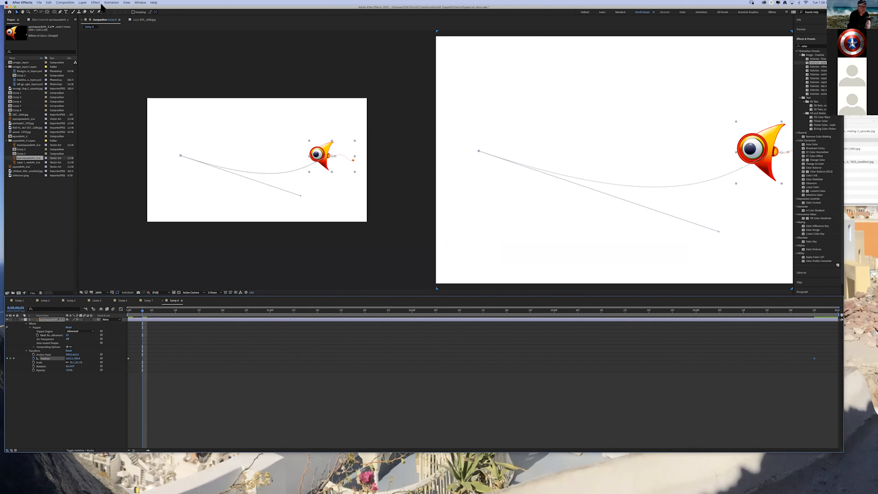
click(100, 12)
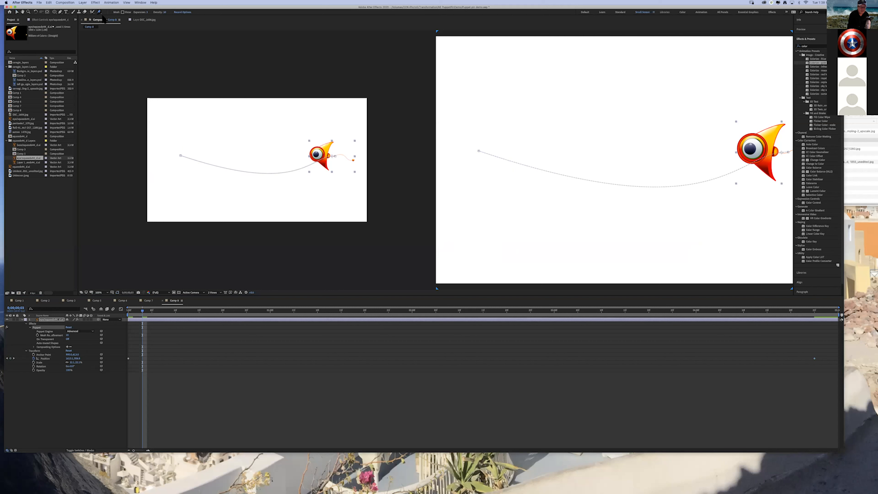
click(770, 136)
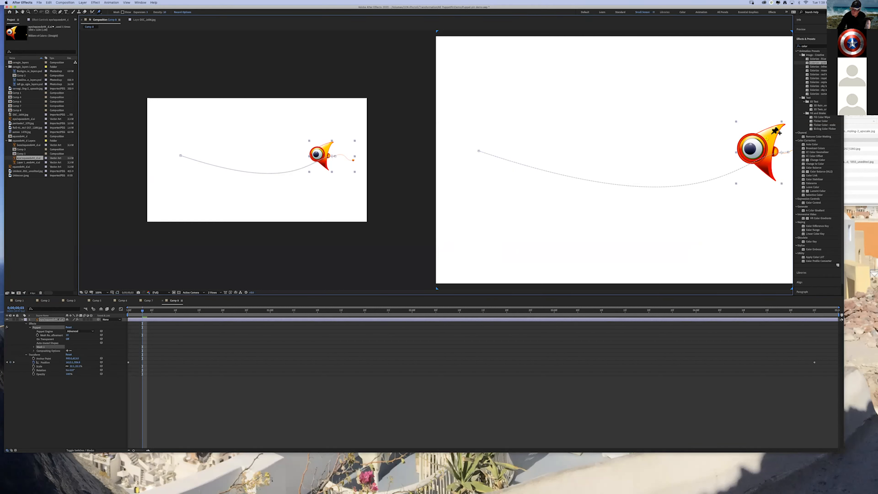
click(780, 125)
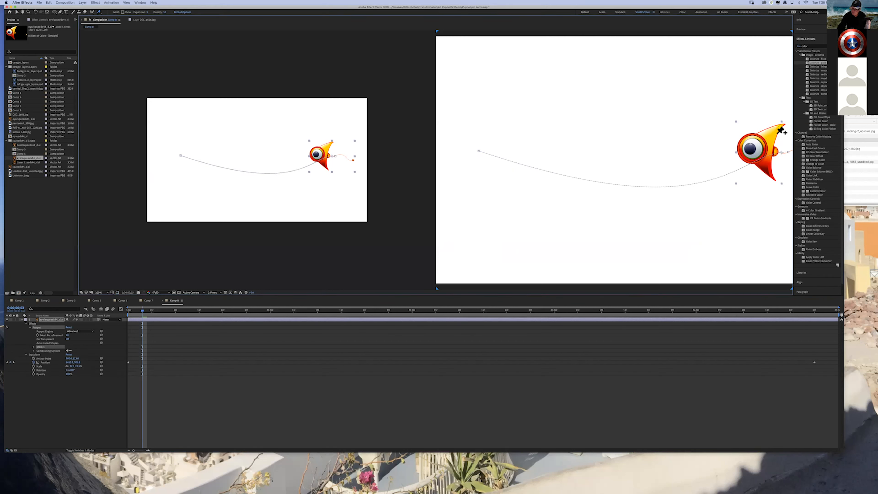
click(762, 163)
click(773, 177)
Keyframe the fin pins folded inward at 0;00;00;09 and spread outward at 0;00;00;20.
drag(144, 313, 171, 313)
drag(766, 130, 772, 135)
drag(761, 182, 768, 172)
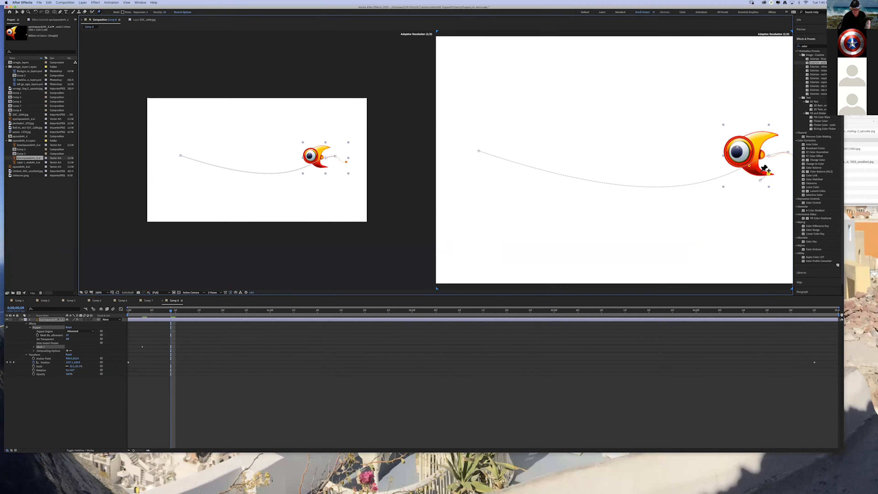
drag(181, 314, 223, 313)
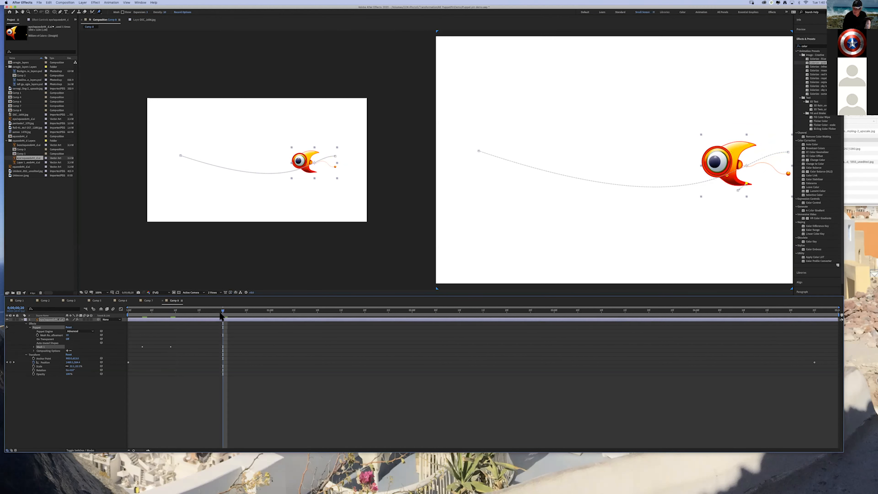
drag(758, 146, 757, 136)
drag(746, 183, 746, 192)
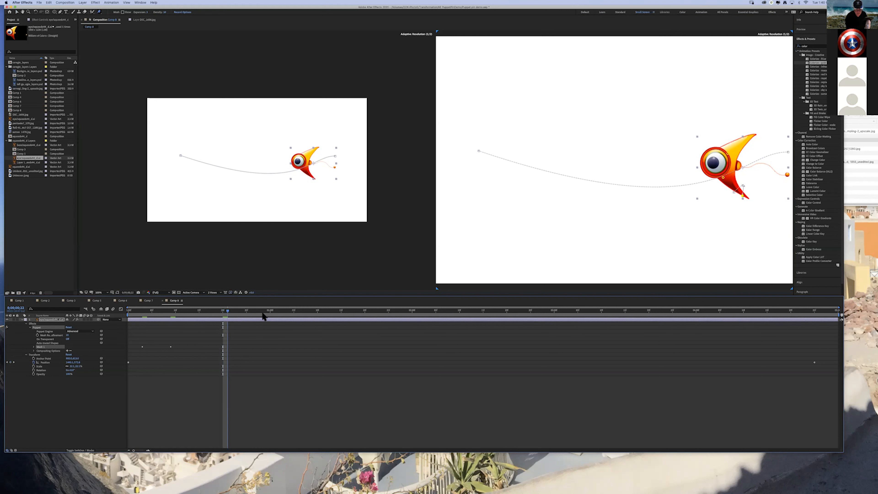
Keyframe the fin pins folded inward just after one second and spread outward before two seconds.
drag(263, 313, 299, 313)
drag(714, 208, 729, 203)
drag(717, 148, 726, 154)
drag(299, 312, 364, 310)
drag(695, 207, 692, 217)
drag(702, 165, 699, 143)
Move both fin pins inward at 0;00;02;08, and pull them back toward the fish's body before three seconds.
drag(362, 314, 450, 313)
drag(655, 219, 658, 208)
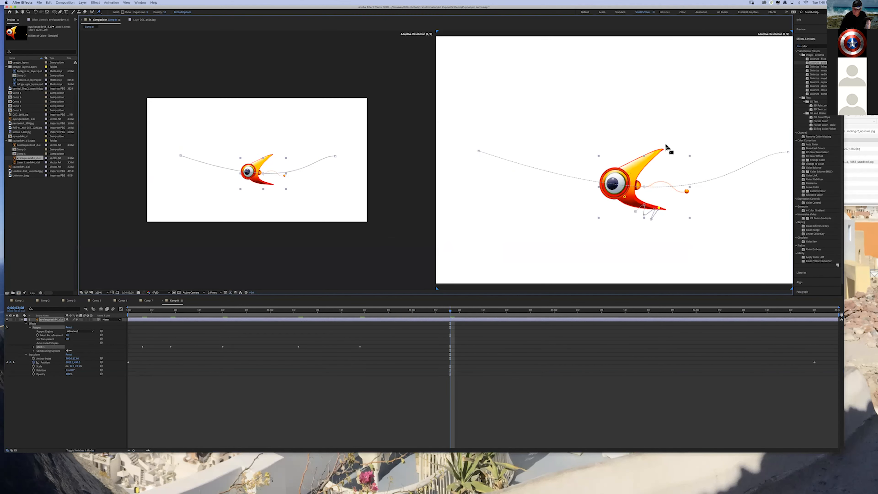
drag(657, 152, 663, 164)
drag(450, 314, 512, 314)
drag(635, 206, 616, 207)
drag(635, 162, 620, 160)
Keyframe the fin pins spread outward just after three seconds and folded inward shortly before four seconds.
drag(512, 313, 578, 314)
drag(586, 203, 585, 216)
drag(596, 159, 595, 148)
drag(576, 311, 676, 317)
drag(540, 207, 549, 196)
drag(551, 140, 553, 152)
Keyframe the fin pins spread outward just after four seconds and folded inward shortly before the position animation ends.
drag(678, 311, 728, 309)
drag(525, 189, 524, 197)
drag(529, 142, 531, 138)
drag(729, 311, 804, 310)
drag(491, 187, 493, 177)
drag(494, 120, 490, 131)
Move the lower fin pin outward near the last frame of the composition and return to the first frame.
drag(806, 311, 831, 311)
drag(489, 176, 486, 185)
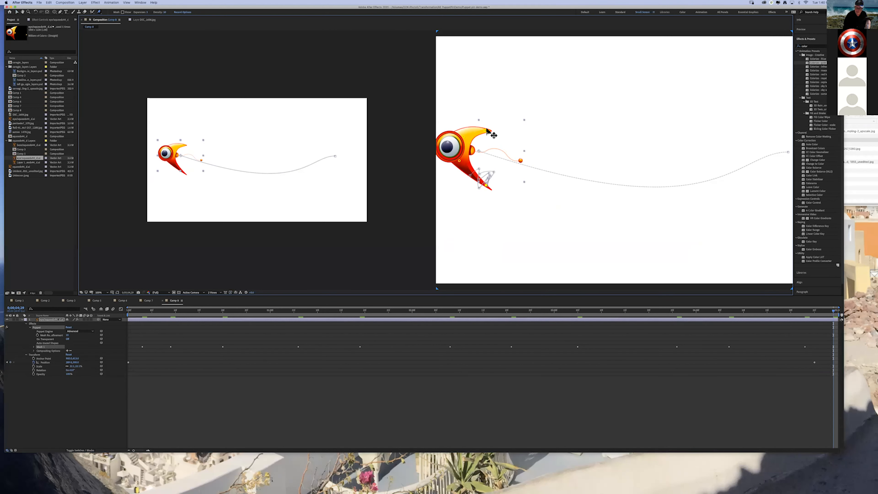
key(Home)
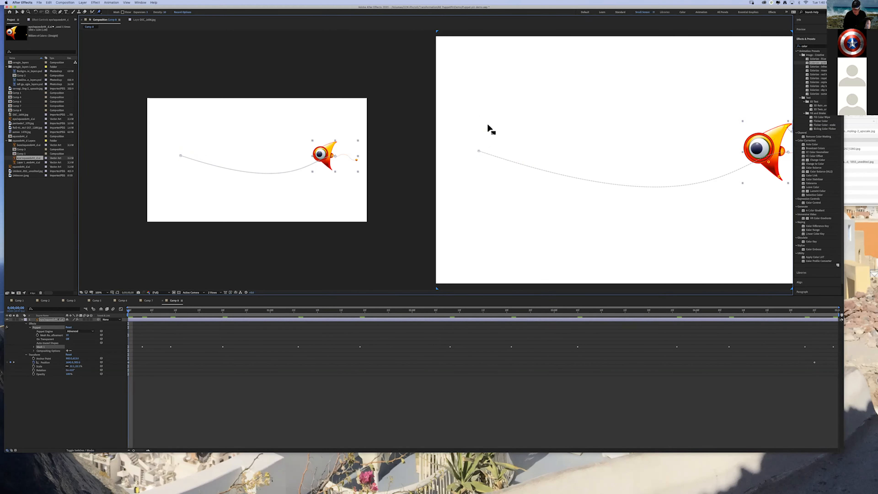
Keyframe the fish's rotation shortly before two seconds with a slight counterclockwise tilt, and preview the swim animation.
key(space)
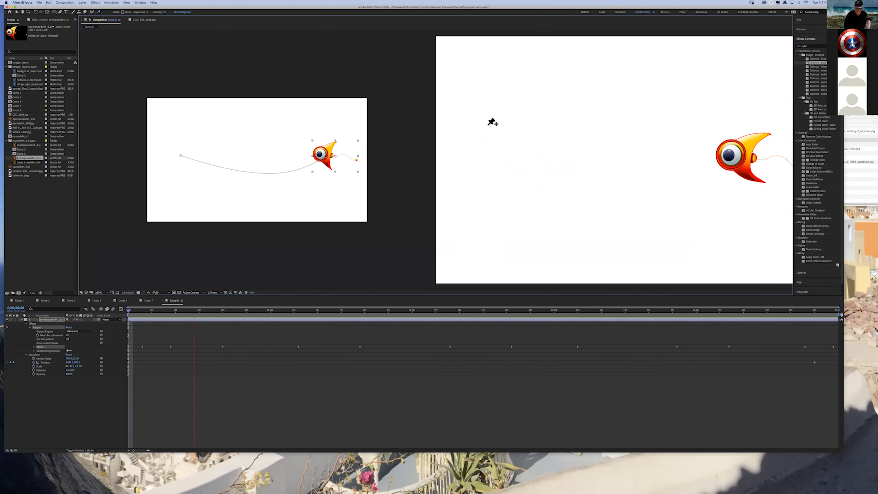
key(space)
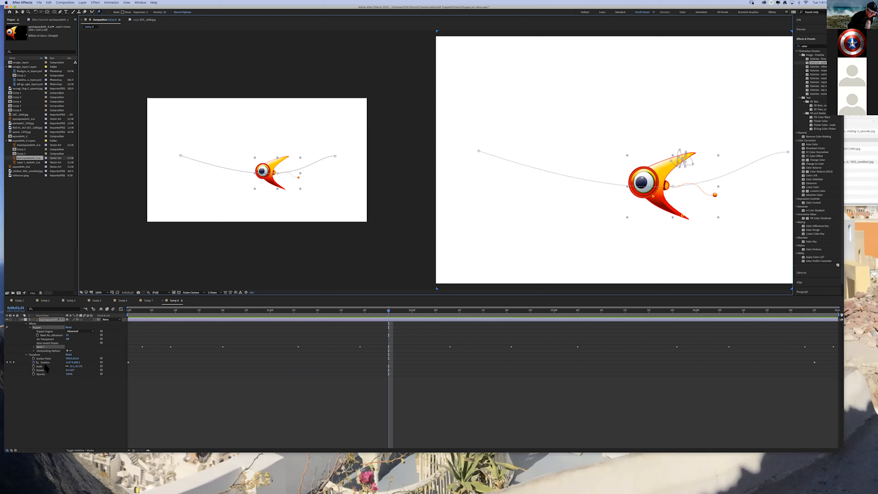
click(34, 370)
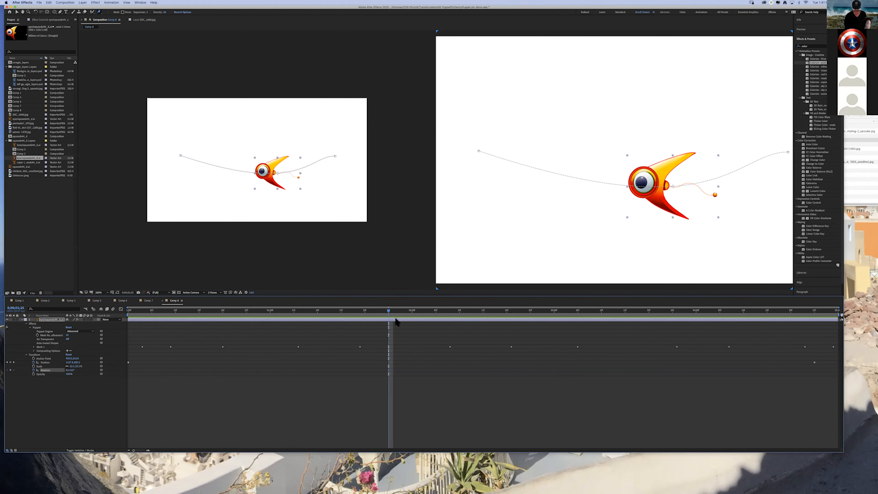
drag(73, 370, 72, 372)
drag(370, 311, 130, 322)
key(space)
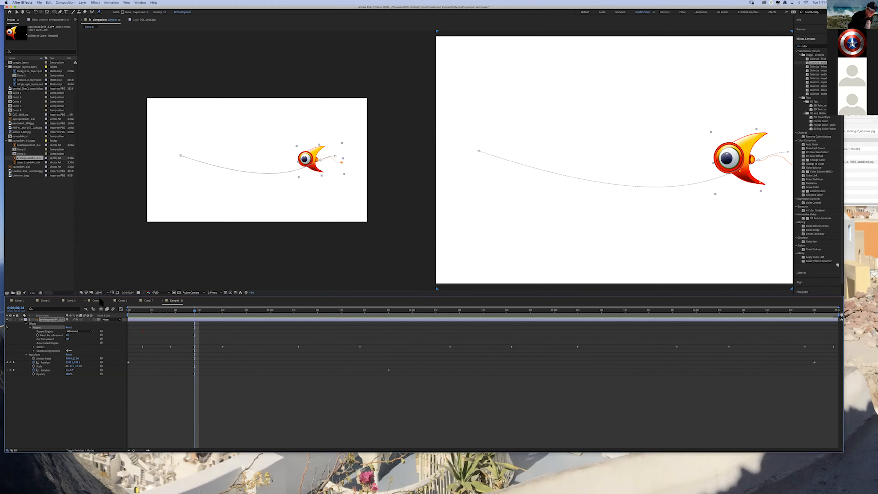
Review the underwater scene composition by playing and scrubbing the fish swimming between the layered artwork from the first frame.
click(71, 301)
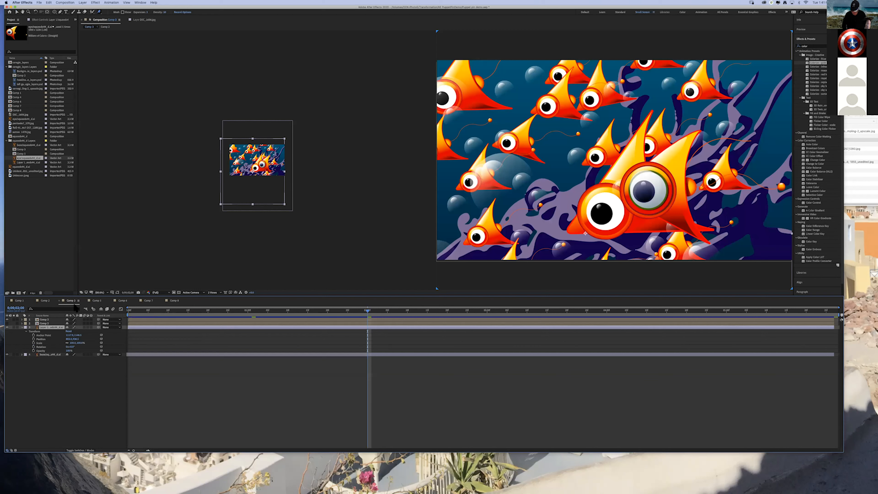
key(Home)
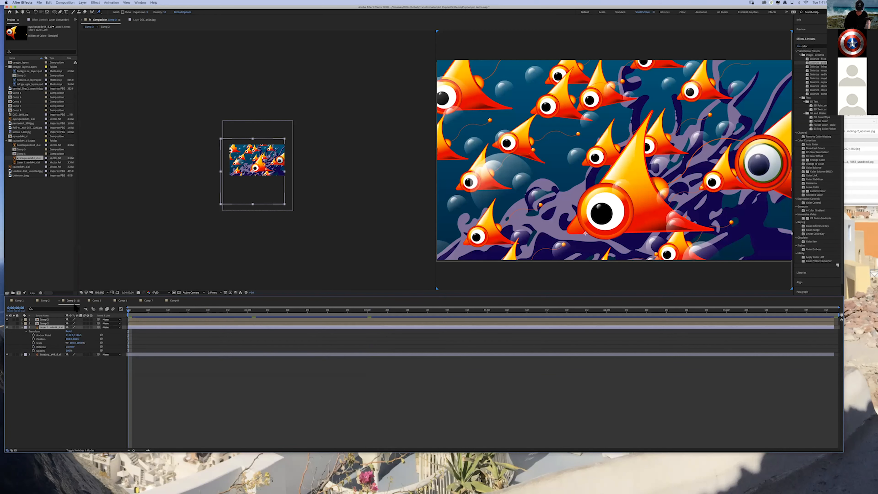
key(space)
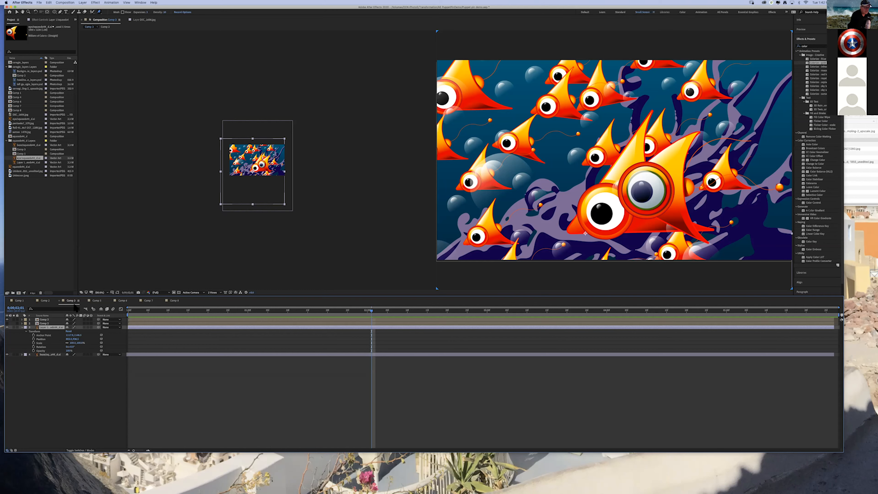
drag(231, 6, 466, 76)
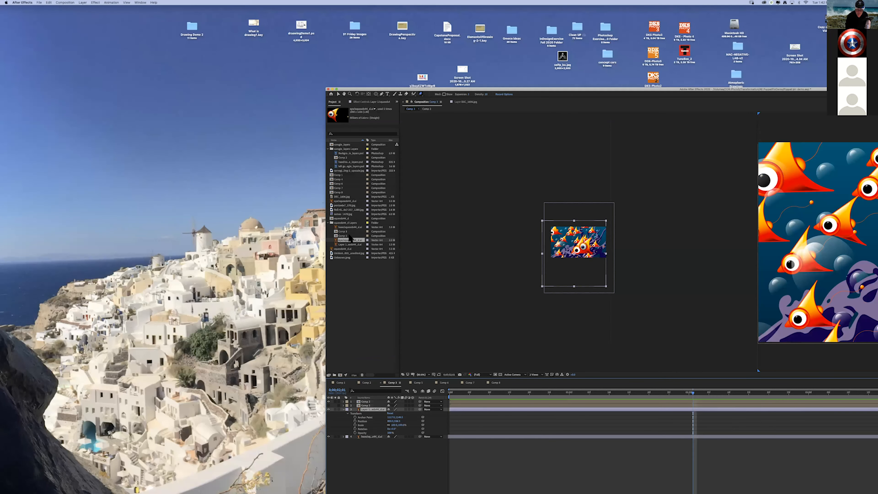
click(349, 244)
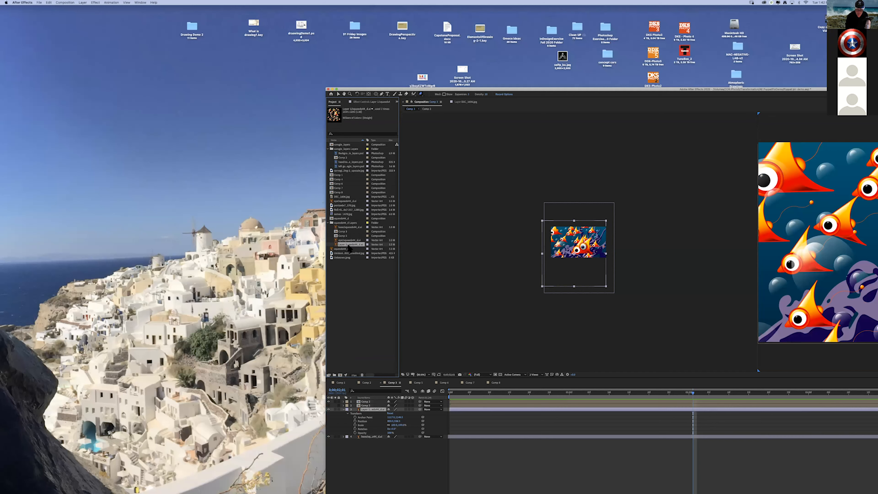
drag(404, 91, 89, 31)
drag(373, 335, 132, 342)
key(space)
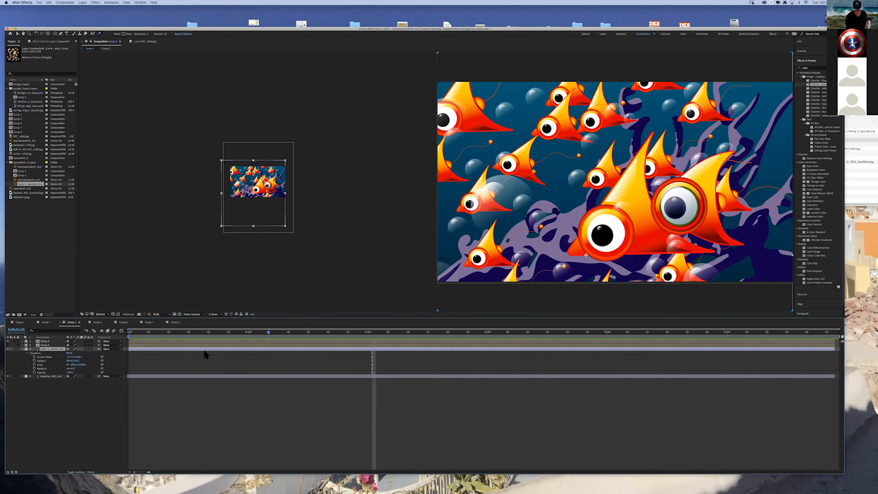
key(space)
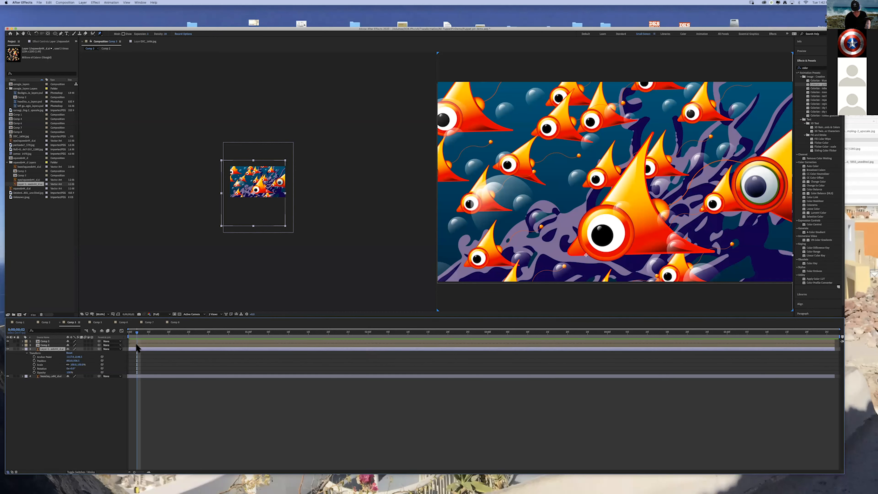
Examine the Comp 7 camera animation by playing and scrubbing its move past the layered photos.
click(149, 322)
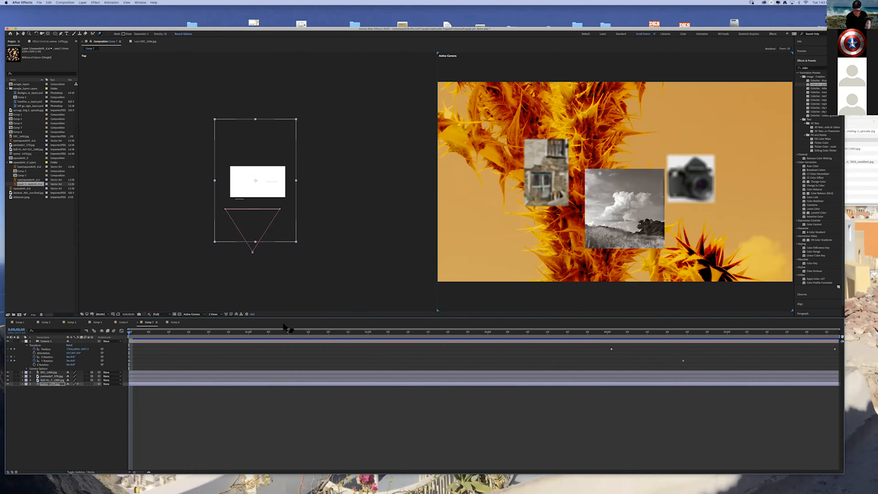
click(17, 33)
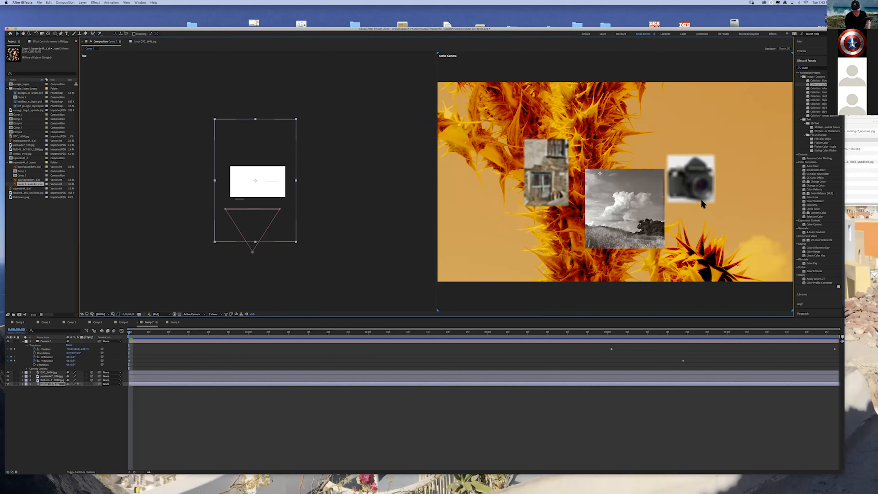
key(space)
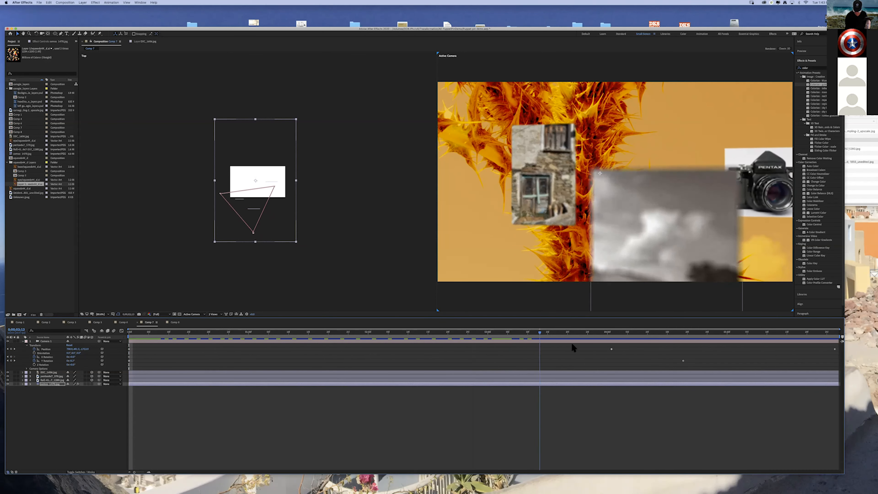
drag(667, 350, 346, 334)
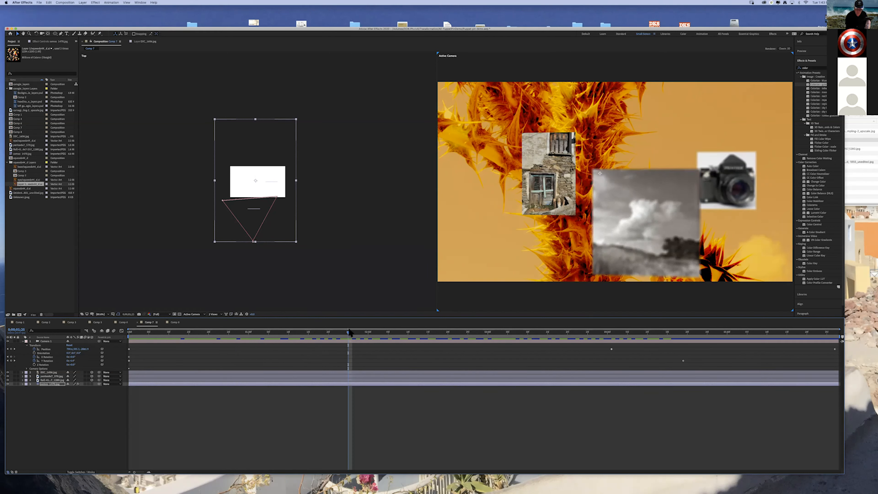
drag(349, 334, 134, 333)
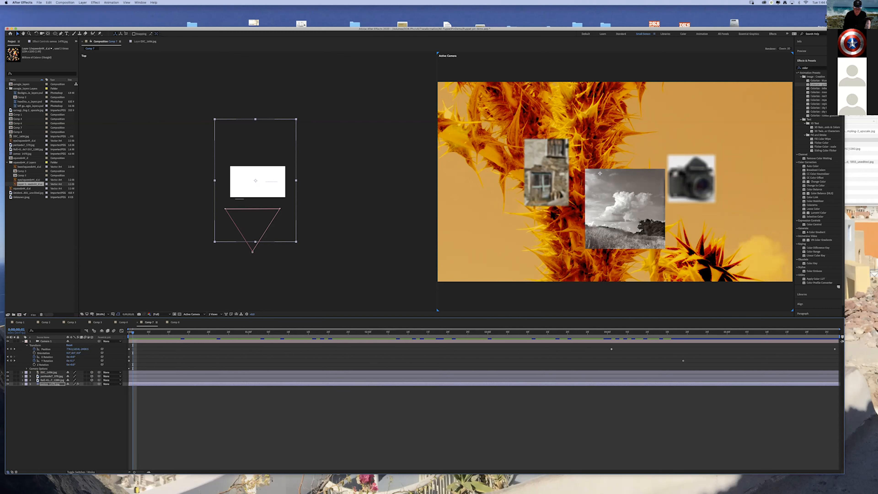
drag(135, 336, 519, 350)
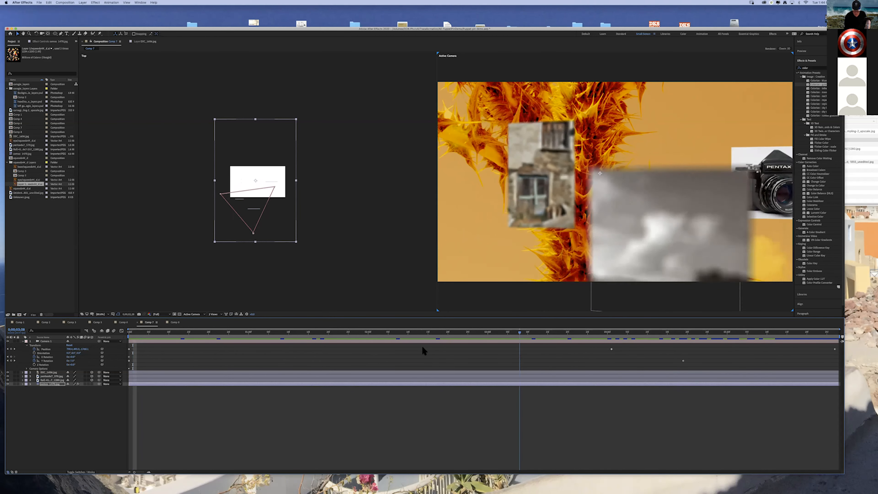
drag(423, 350, 153, 344)
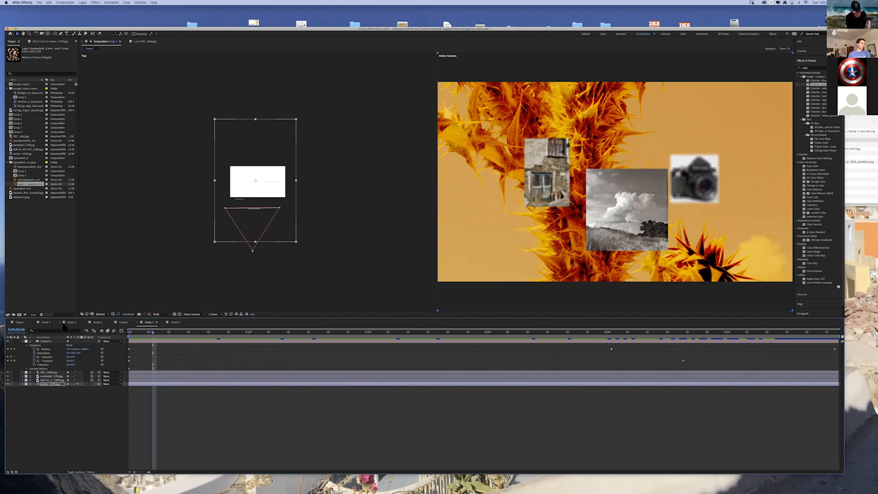
Examine the earlier large fish puppet composition by scrubbing through its timeline and returning to the first frame.
click(20, 322)
click(45, 322)
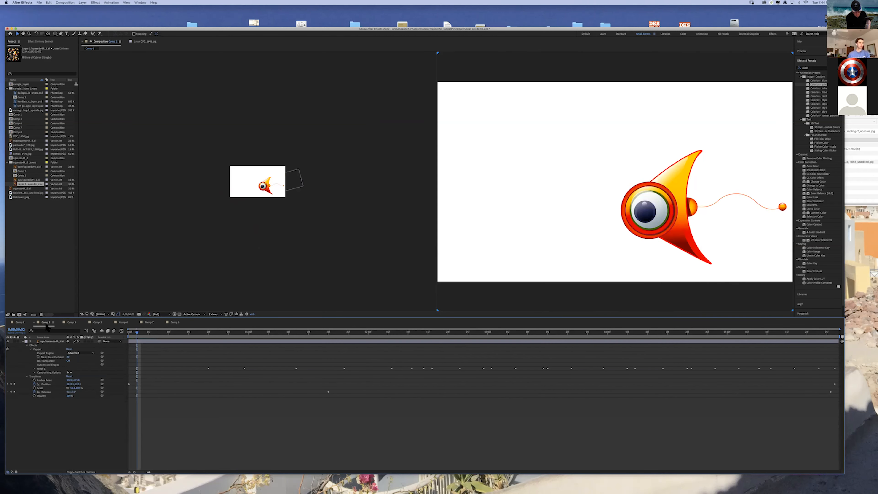
drag(138, 334, 651, 341)
drag(576, 344, 129, 338)
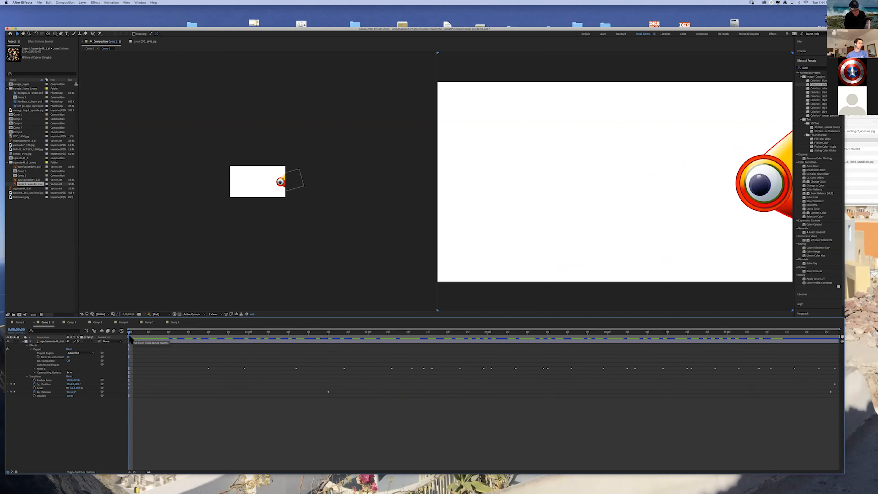
Create a new composition with the HDTV 1080 29.97 preset and a white background.
click(176, 323)
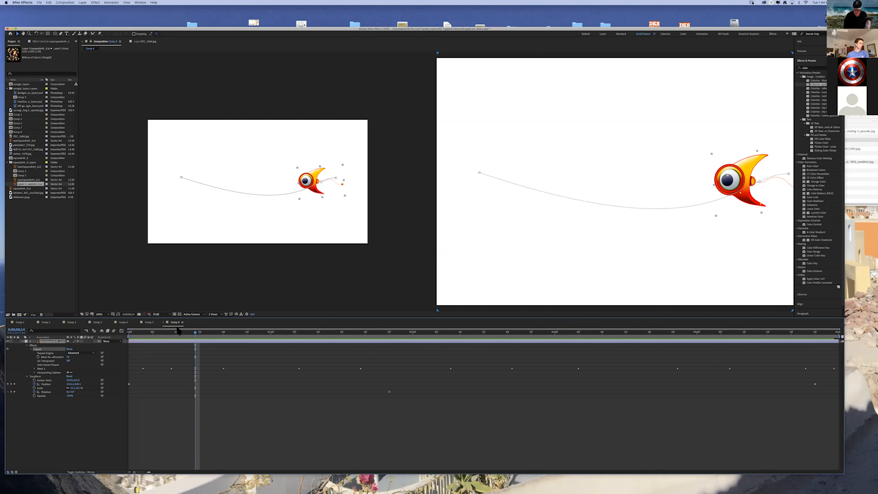
key(super+n)
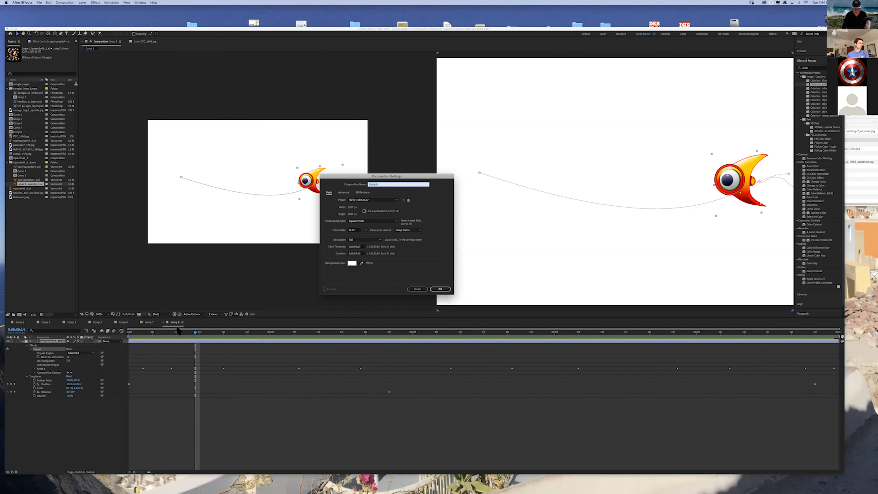
key(Return)
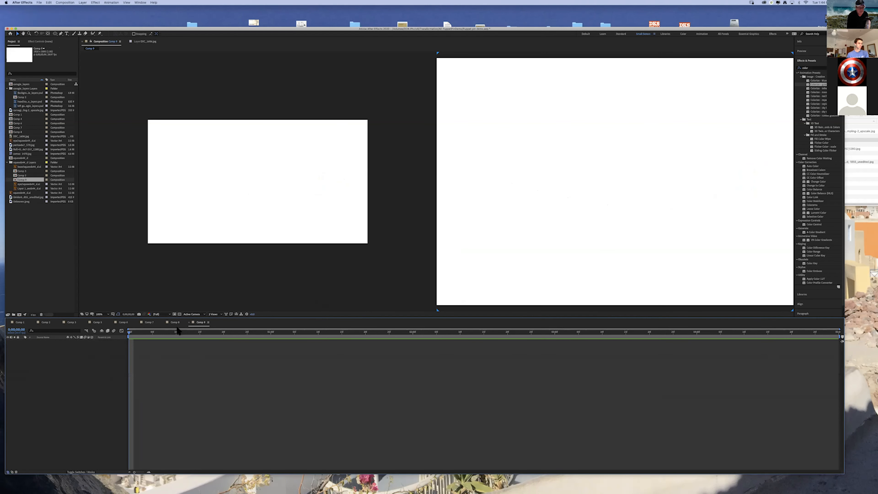
Draw an orange circle in the new composition and move it slightly toward the upper left.
click(55, 34)
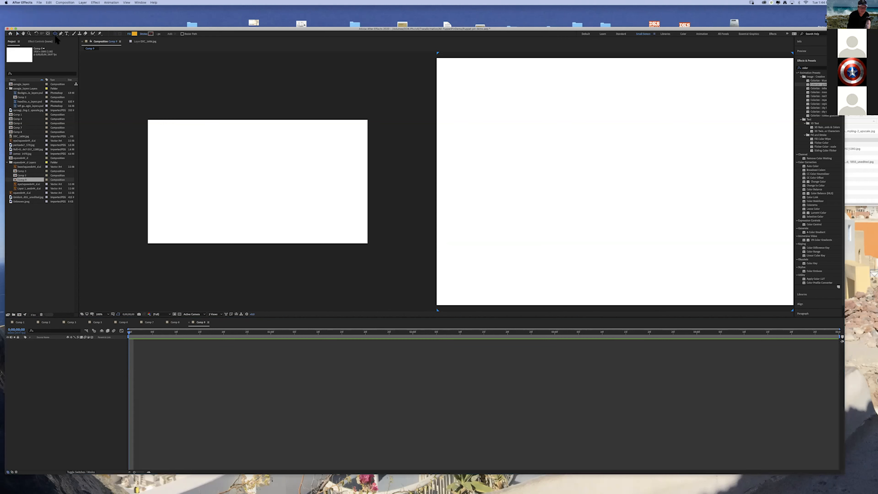
mouse_move(521, 132)
mouse_down()
mouse_move(580, 198)
mouse_move(612, 216)
mouse_up()
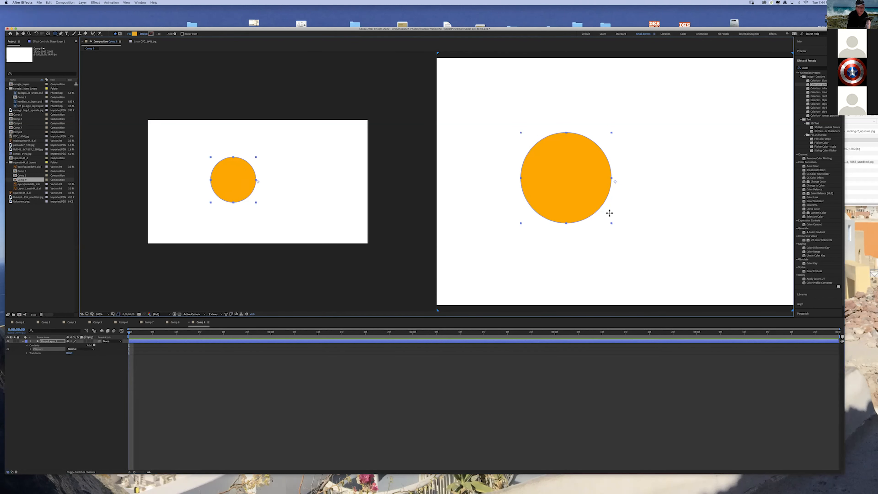
click(18, 33)
drag(590, 191, 566, 172)
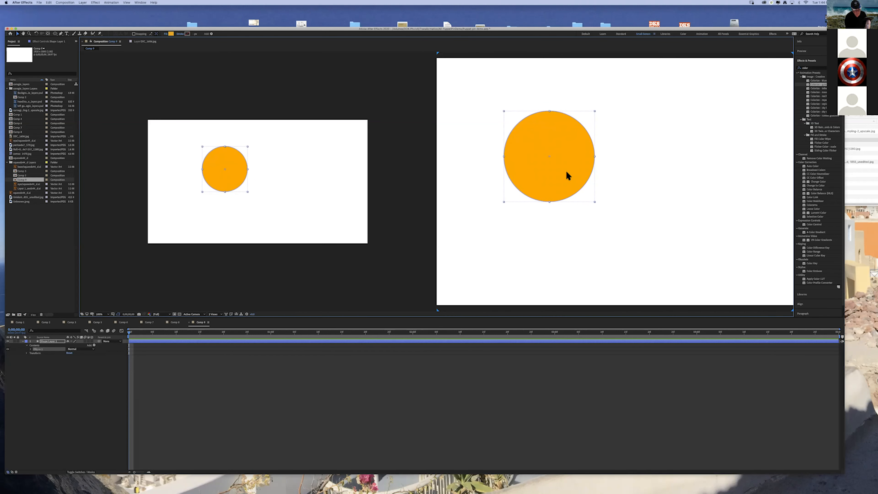
Add a new camera layer with the 28mm lens preset and dismiss the 2D layer warning.
click(85, 2)
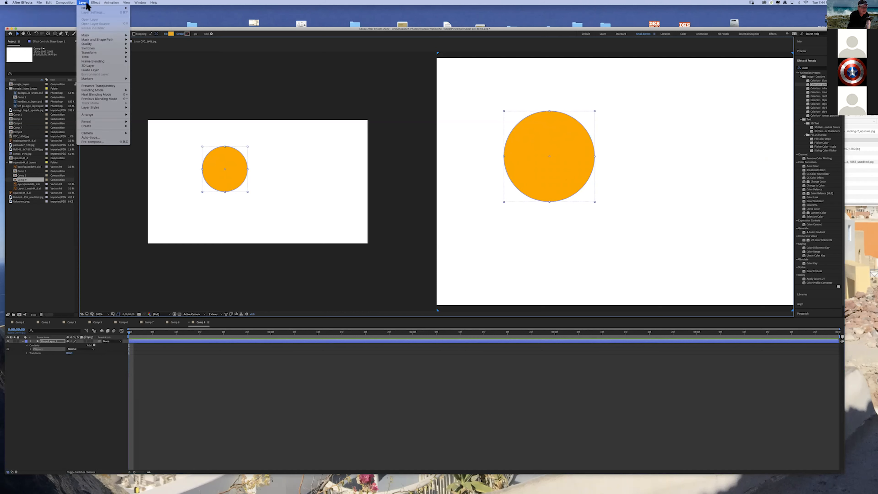
mouse_move(128, 10)
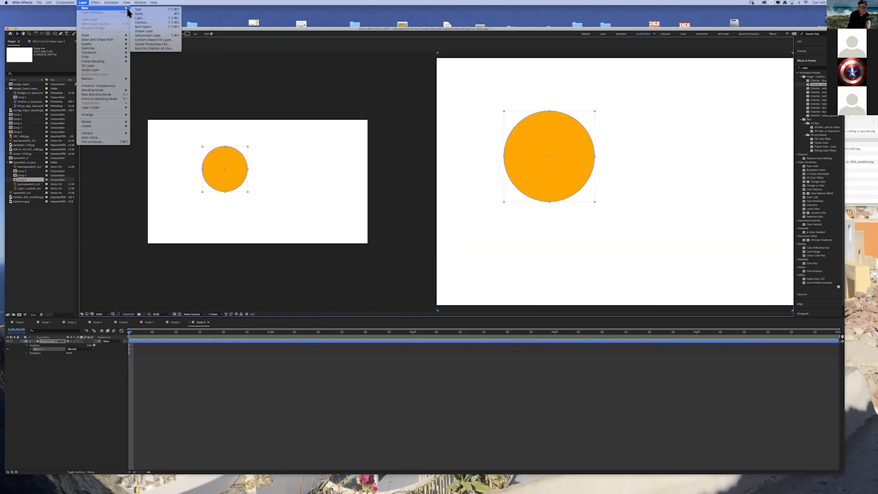
click(155, 22)
drag(395, 169, 500, 208)
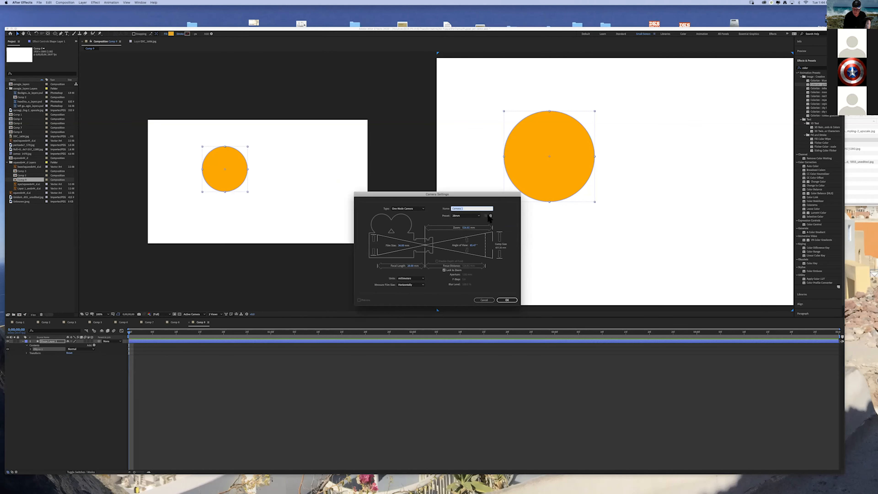
click(478, 216)
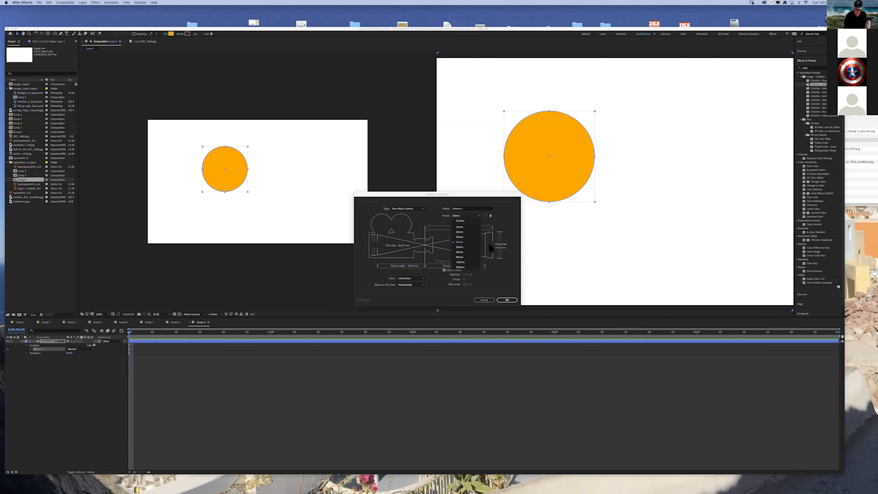
click(462, 242)
click(506, 299)
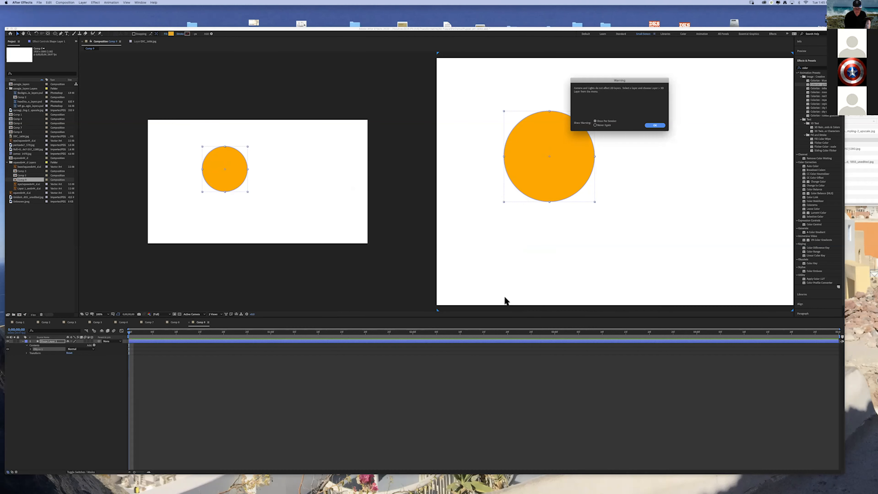
click(658, 126)
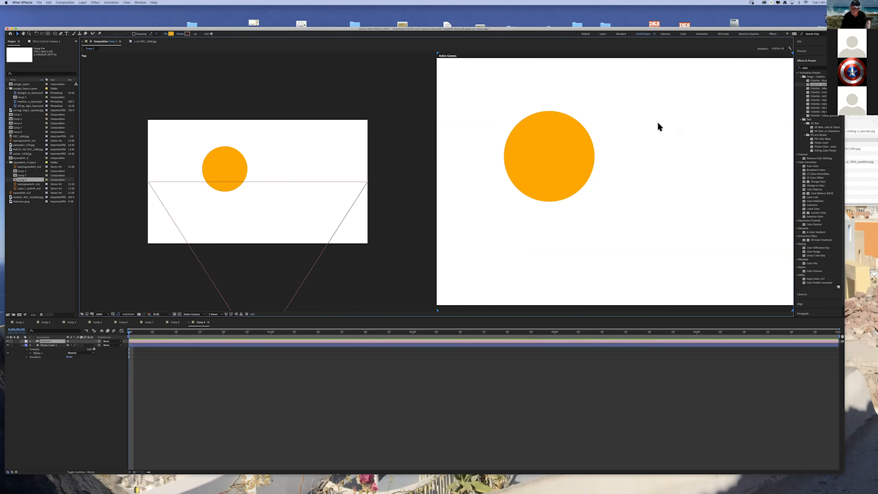
Move the camera straight back from the layer plane in the Top view while the circle is still 2D.
click(360, 253)
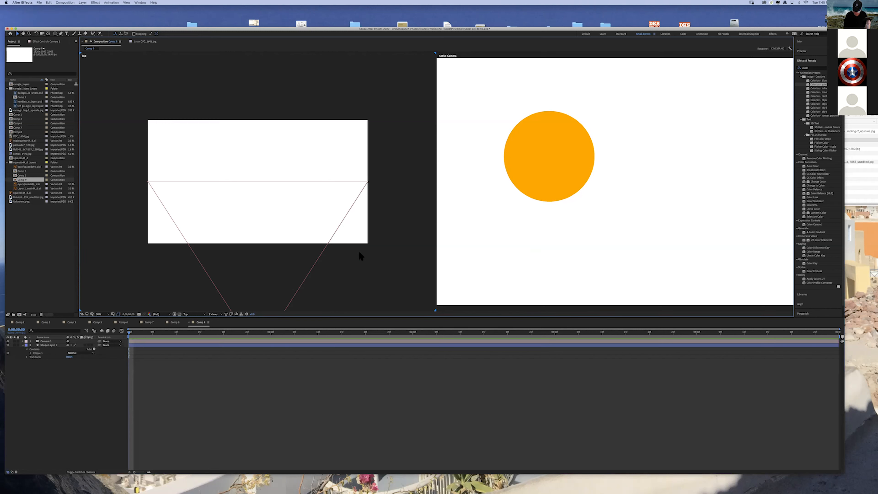
key(comma)
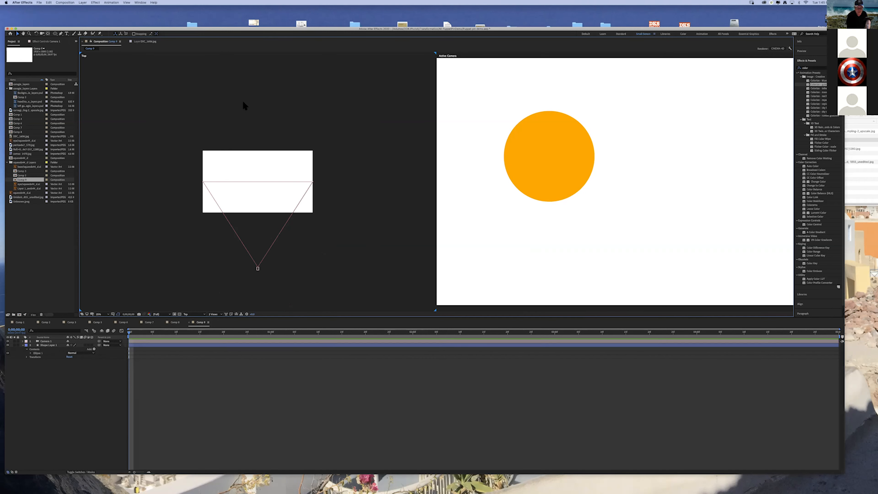
click(258, 269)
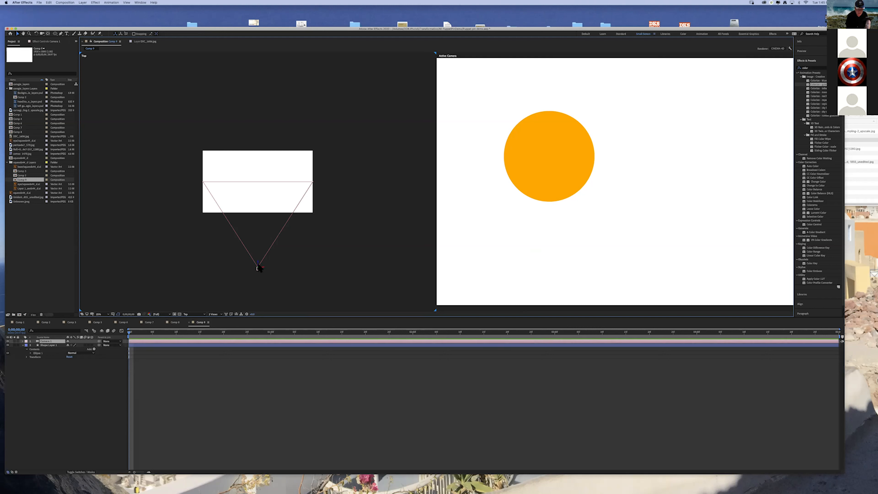
mouse_move(258, 263)
mouse_down()
mouse_move(259, 294)
mouse_move(256, 245)
mouse_move(250, 274)
mouse_up()
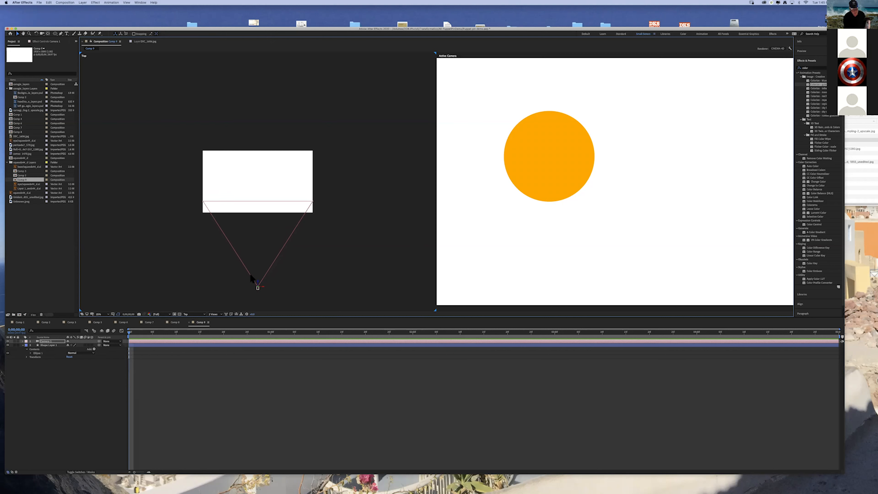
Turn the orange circle's shape layer into a 3D layer.
click(574, 162)
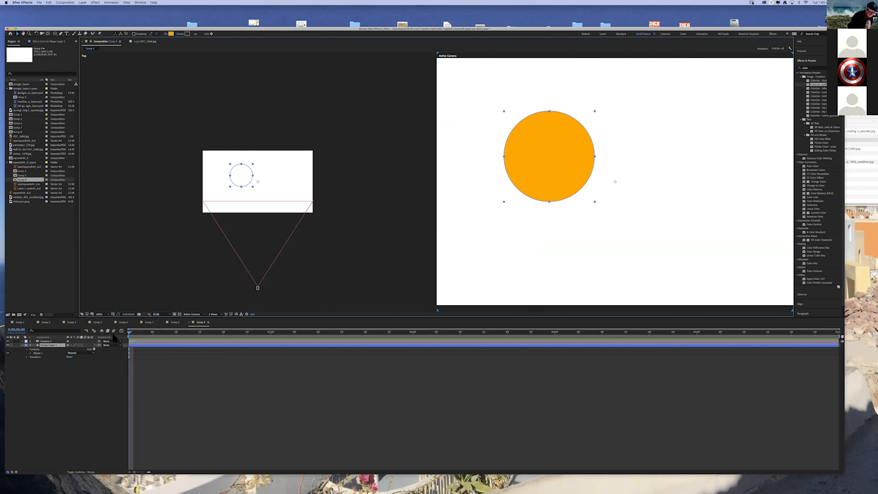
drag(274, 28, 528, 32)
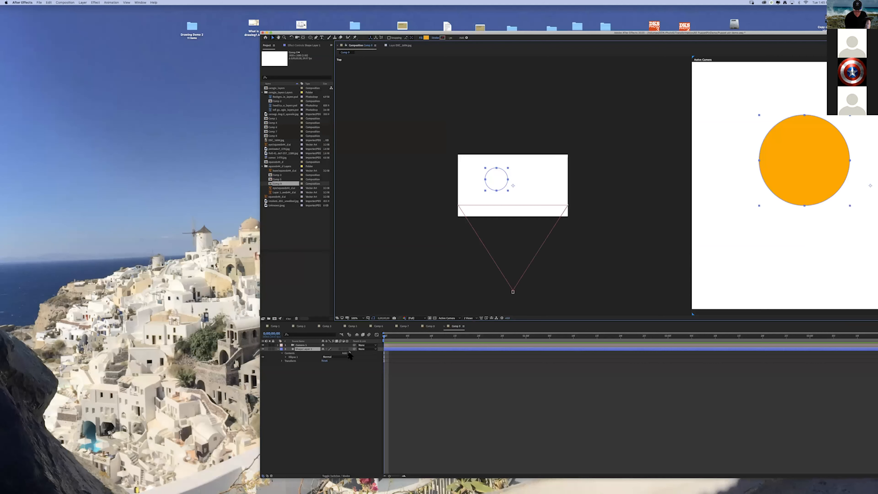
click(347, 348)
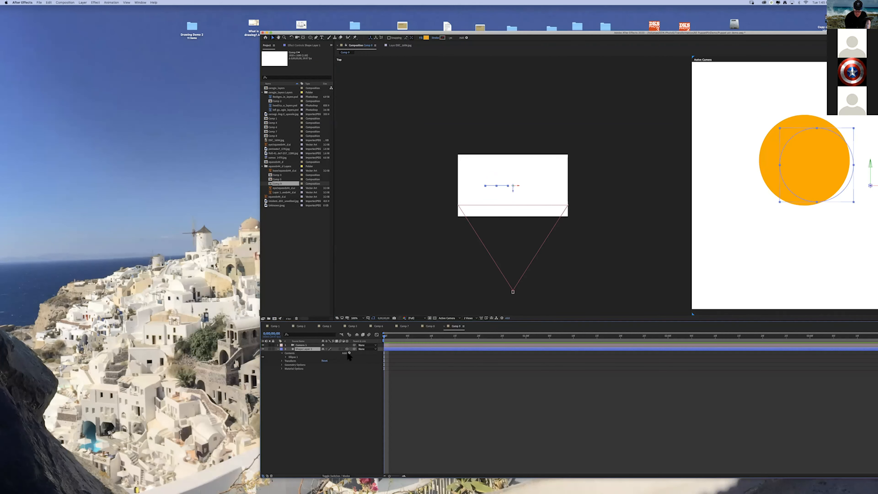
drag(607, 36, 320, 51)
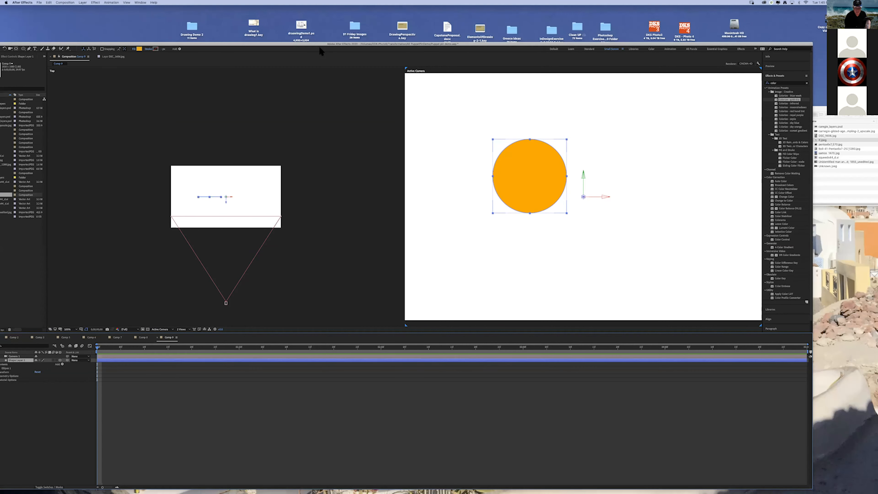
drag(412, 43, 428, 16)
Move the camera away from the 3D circle in the Top view and bring it back toward the circle.
click(244, 276)
click(551, 172)
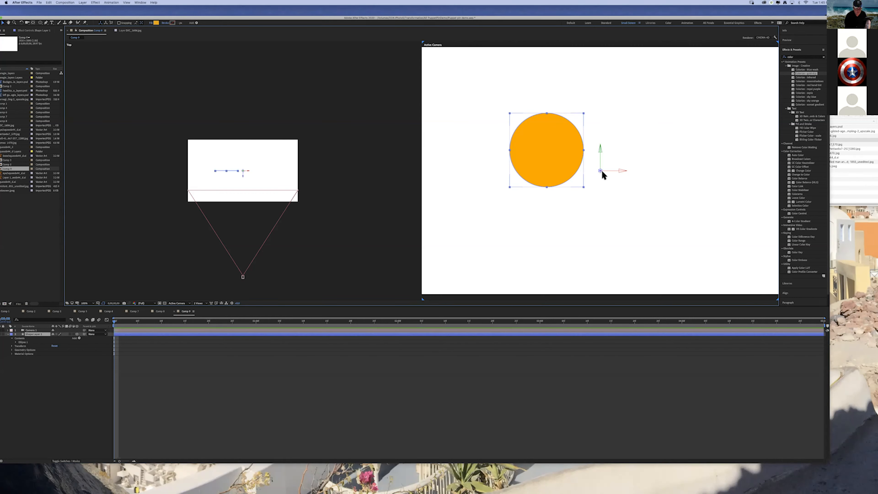
click(243, 274)
mouse_move(244, 277)
mouse_down()
mouse_move(244, 223)
mouse_move(243, 286)
mouse_up()
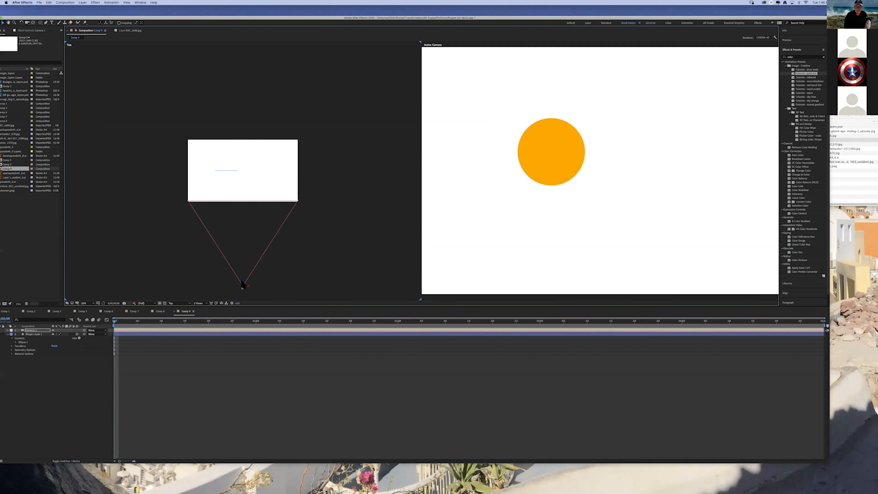
mouse_move(243, 286)
mouse_down()
mouse_move(243, 260)
mouse_move(242, 277)
mouse_up()
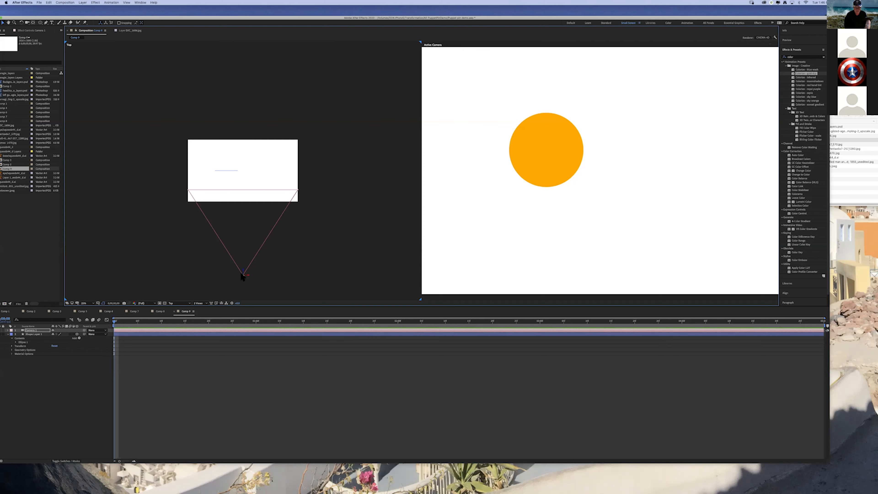
Look through Comp 7, Comp 6 and Comp 5, and scrub Comp 5 back to near its first frame.
click(134, 312)
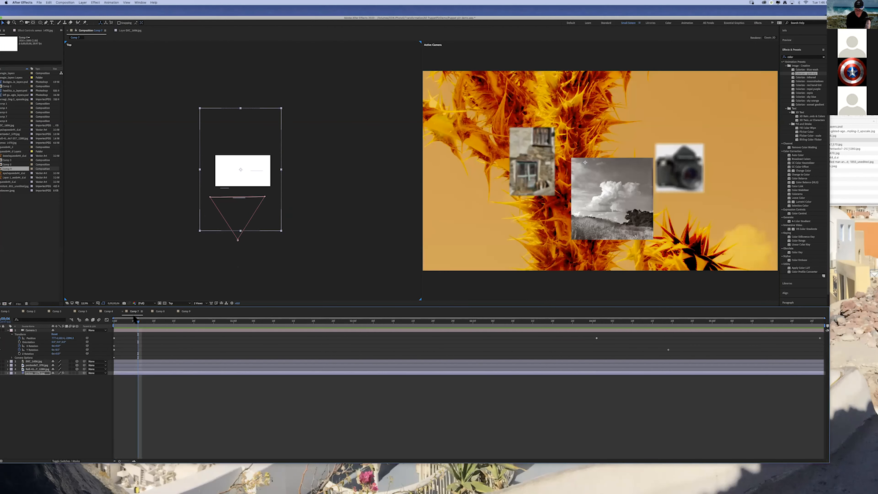
click(109, 312)
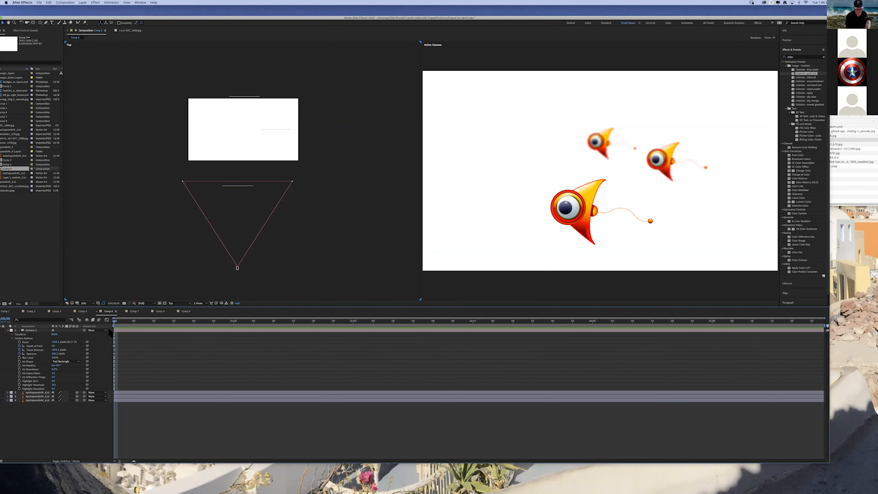
click(83, 312)
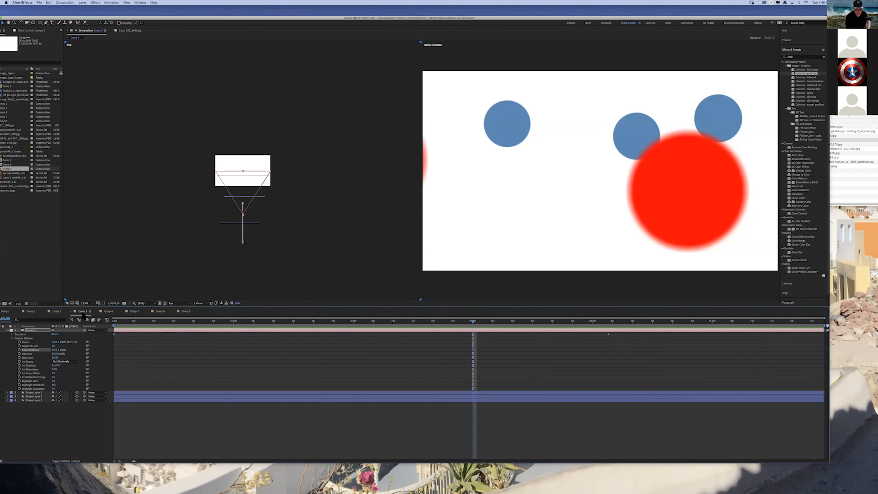
drag(473, 322, 118, 338)
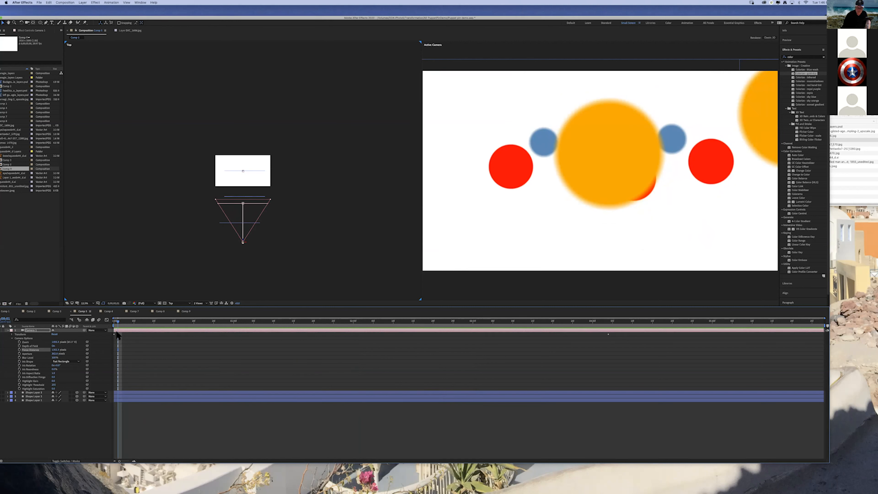
Examine how the camera passes through the orange, red and blue circle layers in Comp 5 by scrubbing with the full camera path in view.
click(627, 170)
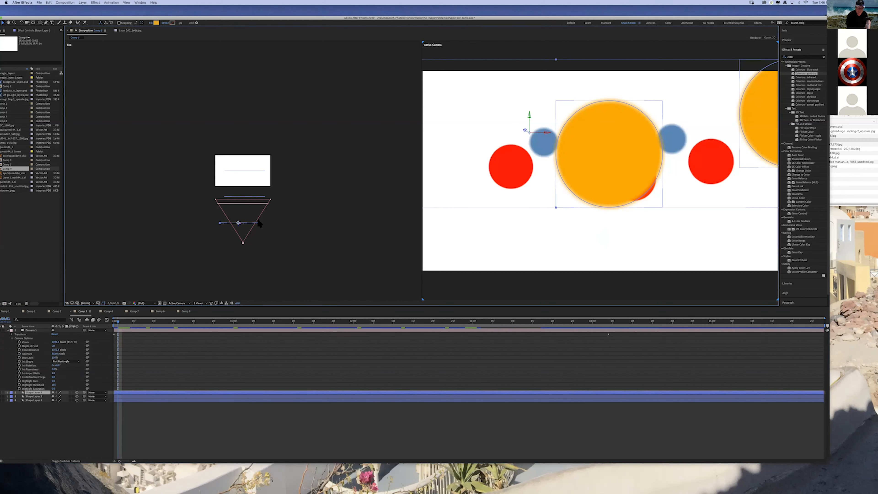
key(slash)
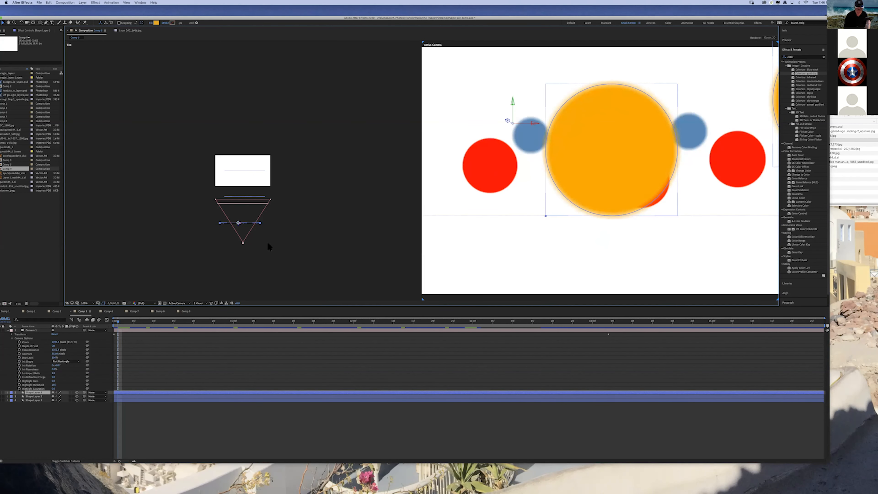
click(338, 234)
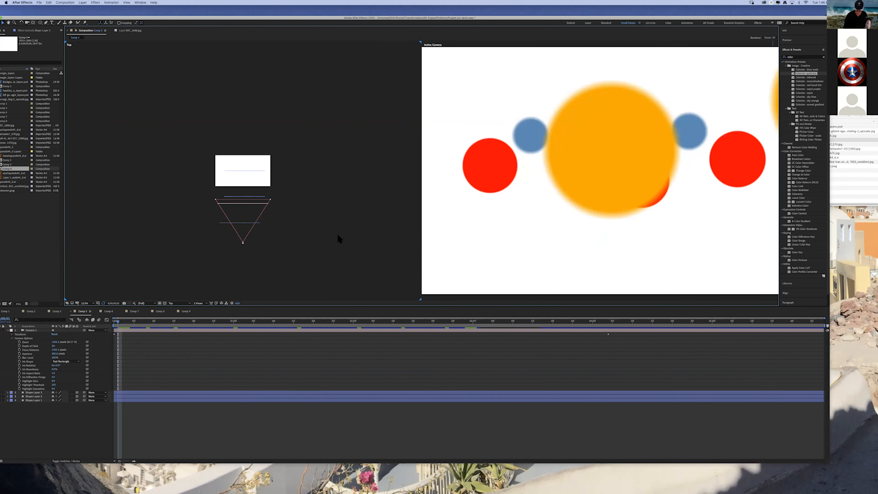
key(period)
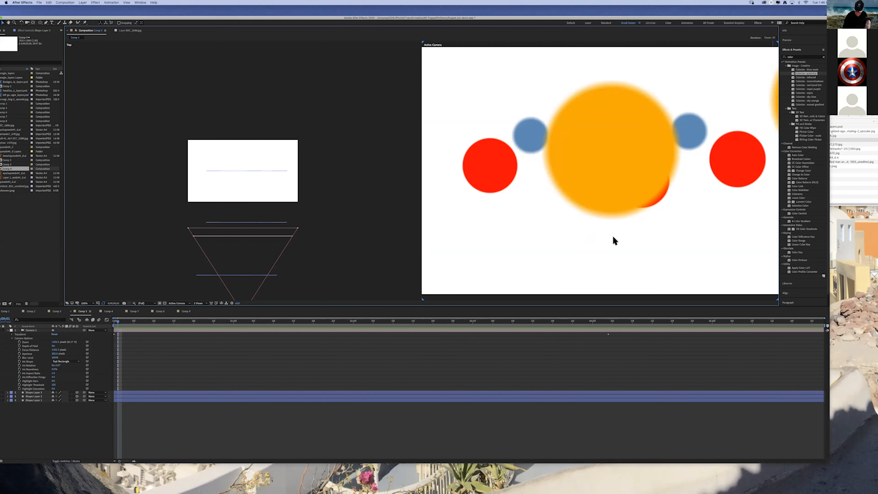
scroll(613, 239, down, 2)
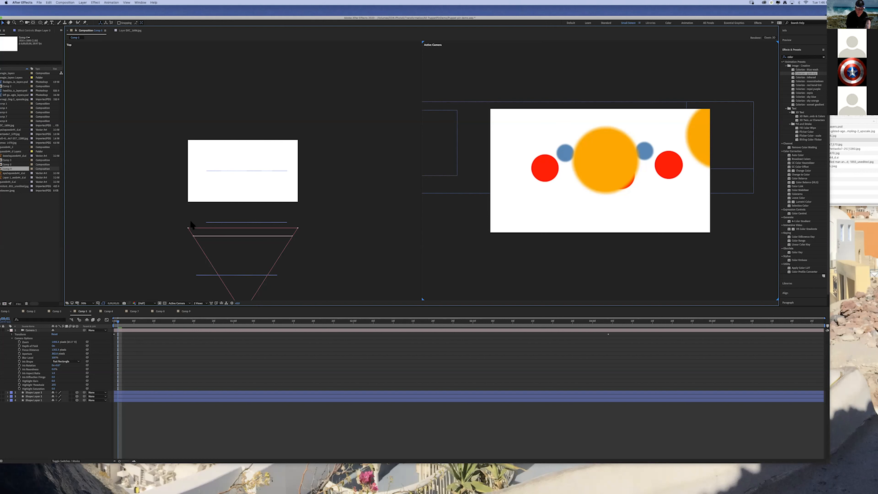
drag(314, 233, 318, 198)
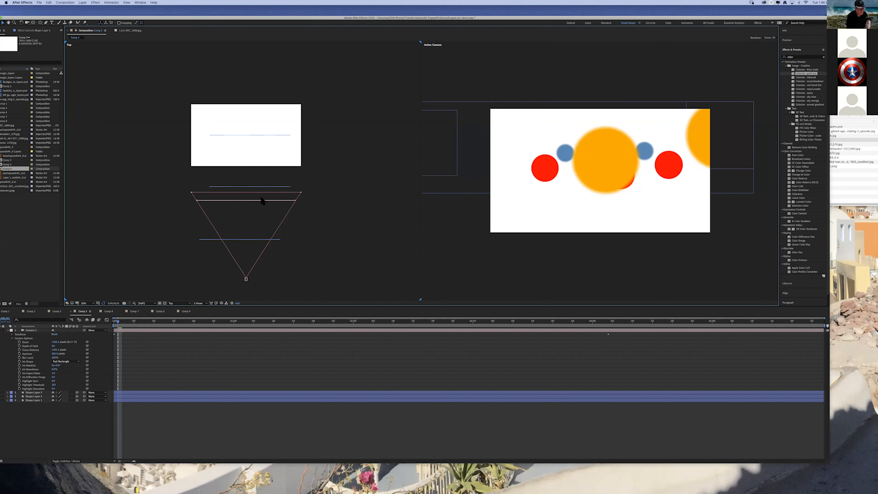
drag(118, 322, 213, 332)
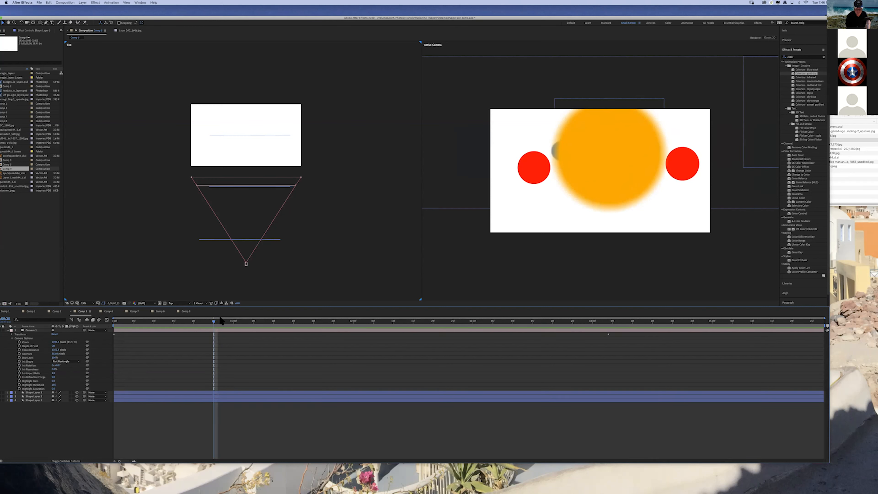
click(273, 240)
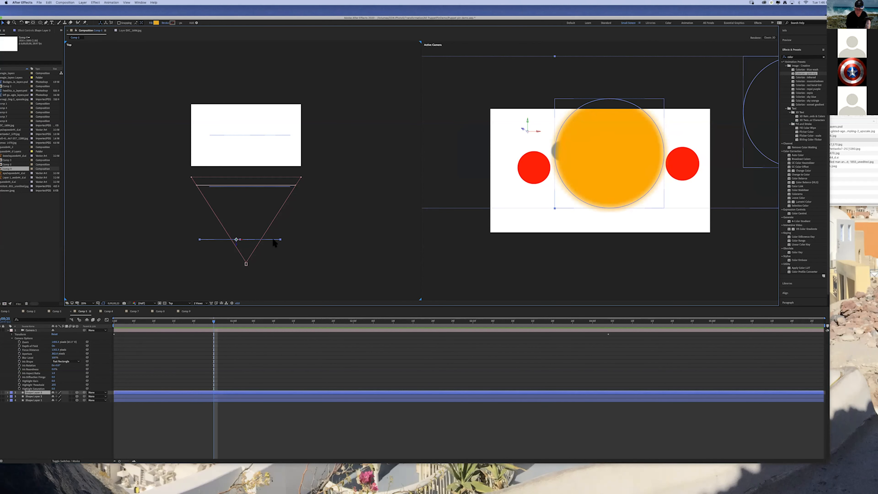
drag(214, 321, 529, 341)
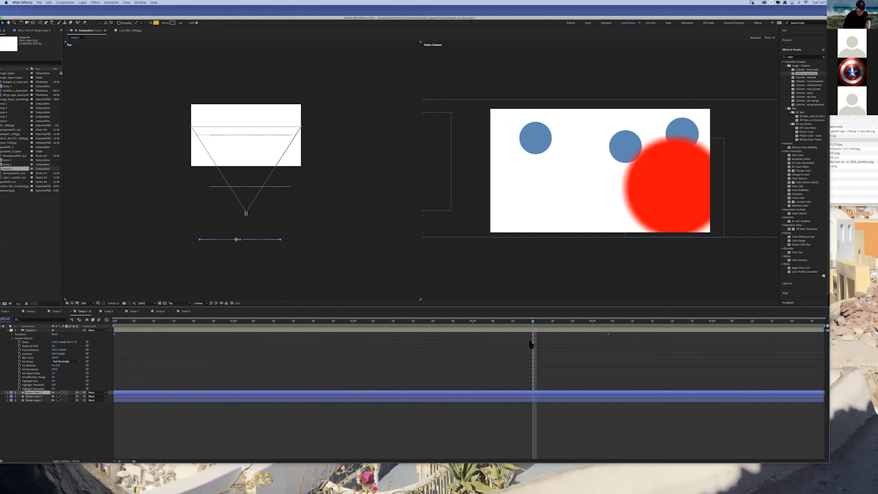
drag(533, 322, 135, 331)
Open Comp 7 and examine the camera's depth of field, focus distance and aperture options.
click(161, 313)
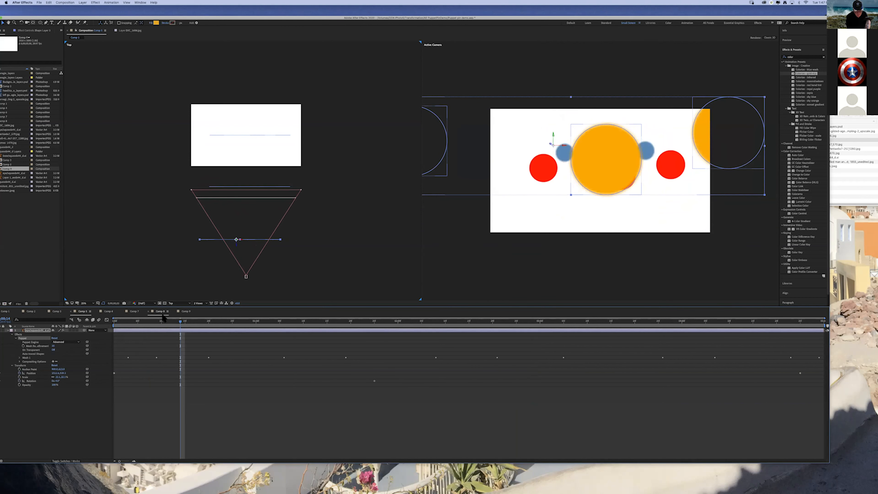
click(136, 312)
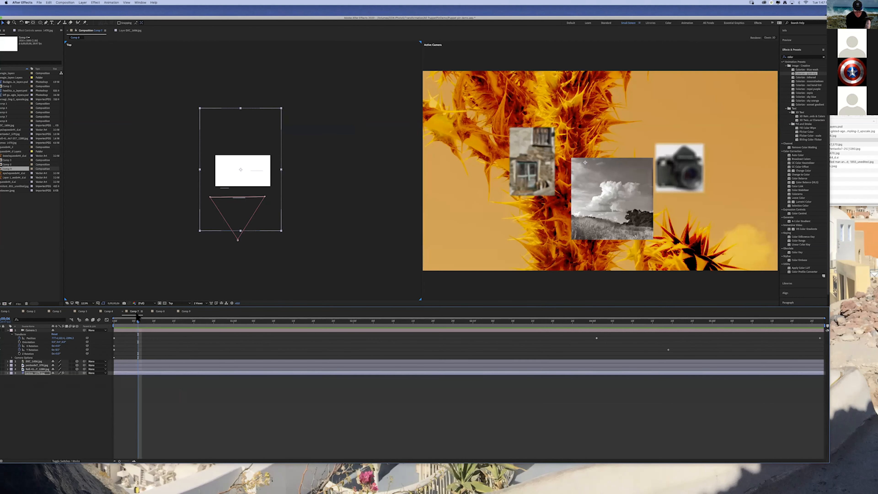
mouse_move(137, 324)
mouse_down()
mouse_move(113, 323)
mouse_move(255, 344)
mouse_move(521, 352)
mouse_move(638, 339)
mouse_move(392, 348)
mouse_move(134, 337)
mouse_up()
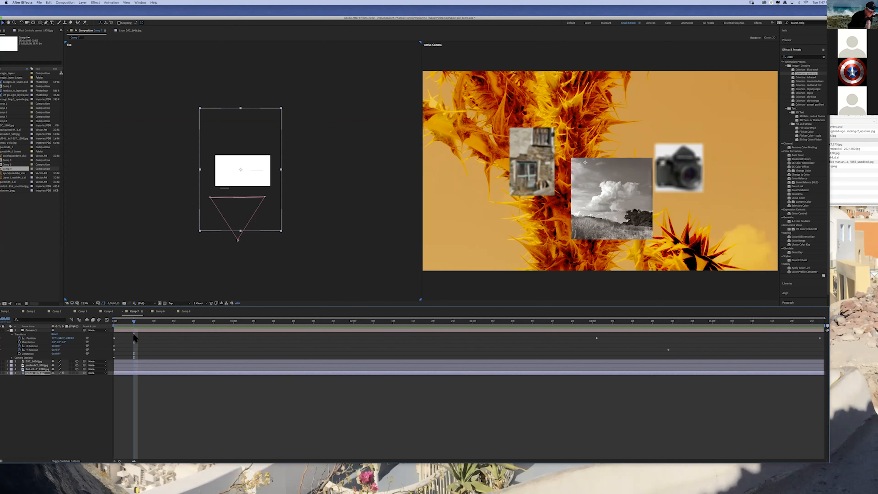
click(12, 335)
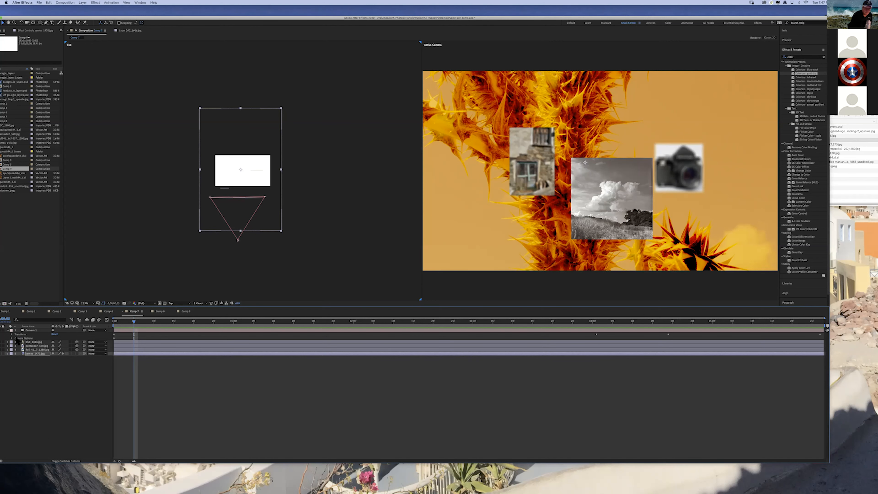
drag(345, 18, 653, 39)
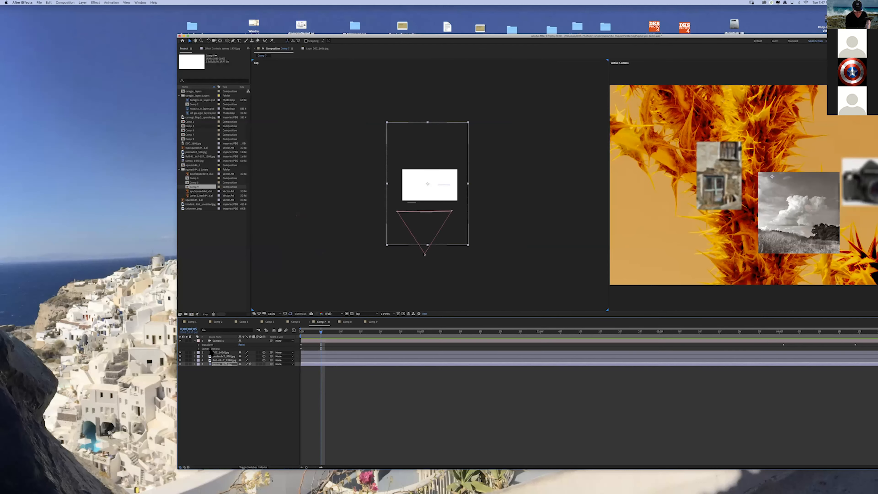
click(199, 349)
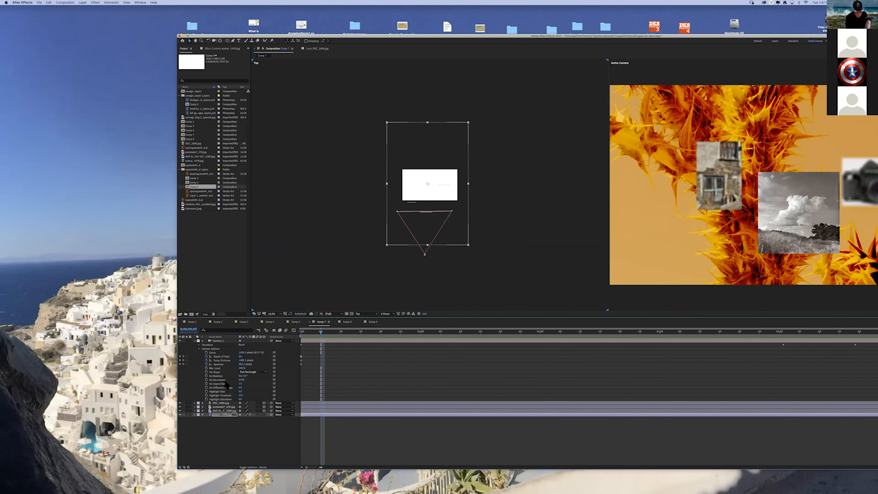
click(225, 361)
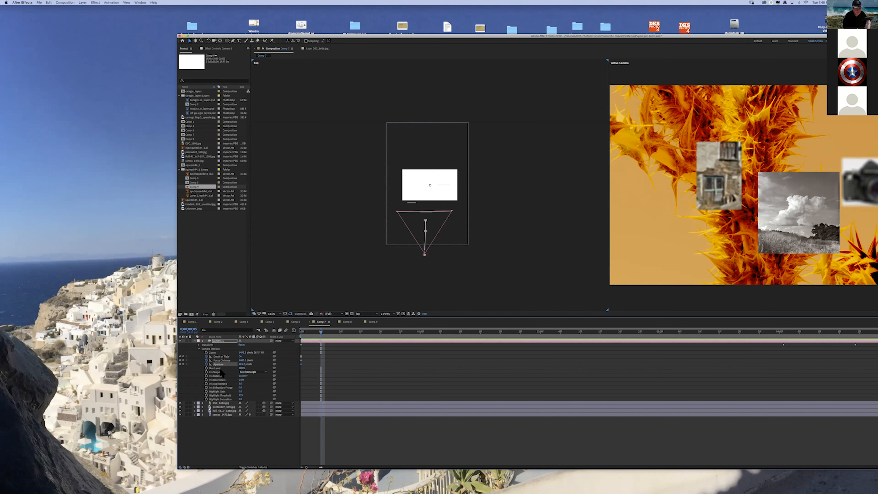
Open the composition settings of Comp 7 and choose Classic 3D as its 3D renderer.
click(292, 48)
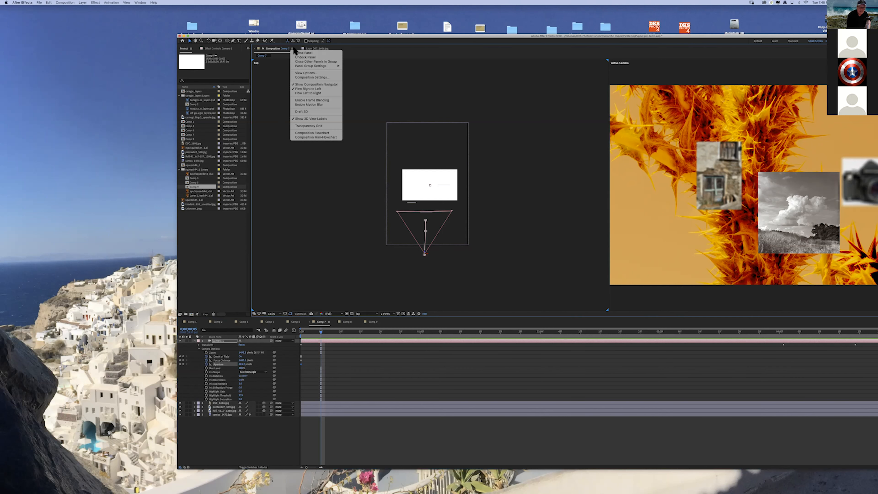
click(311, 77)
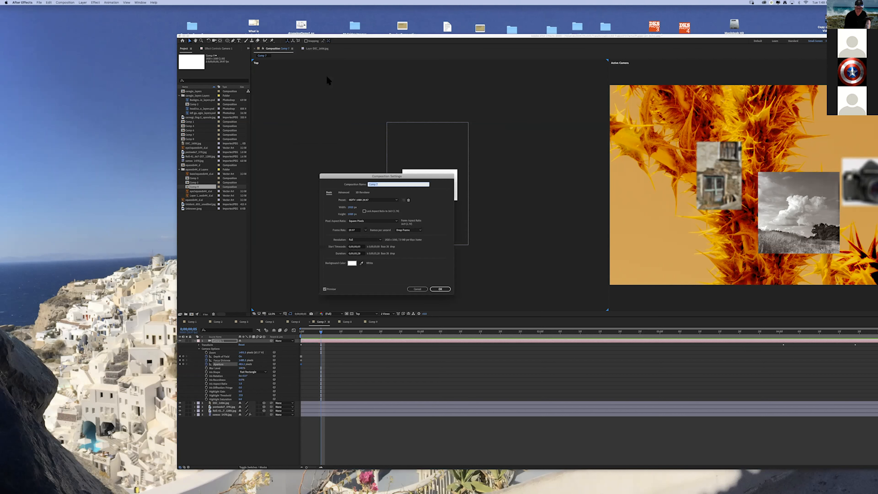
drag(435, 179, 464, 99)
click(396, 113)
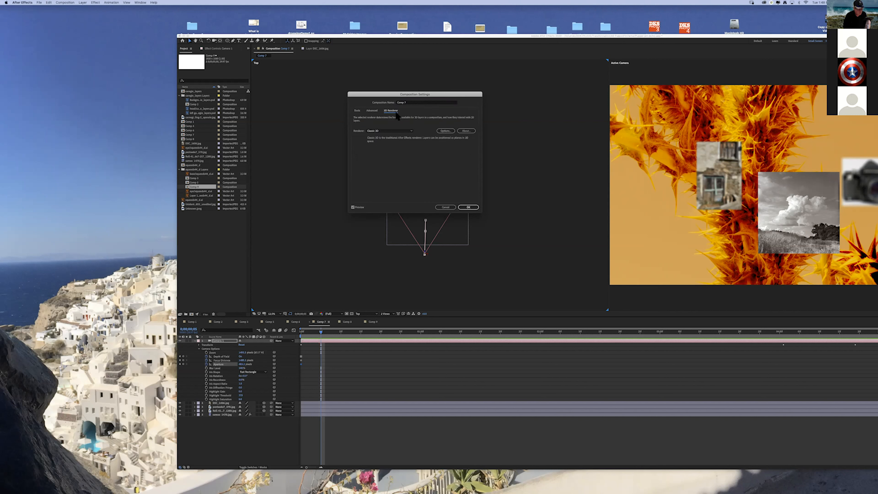
click(411, 131)
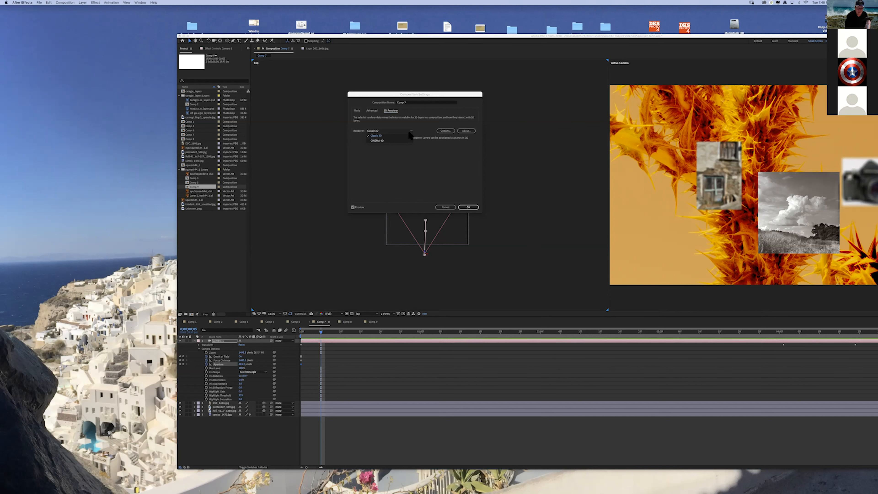
click(383, 136)
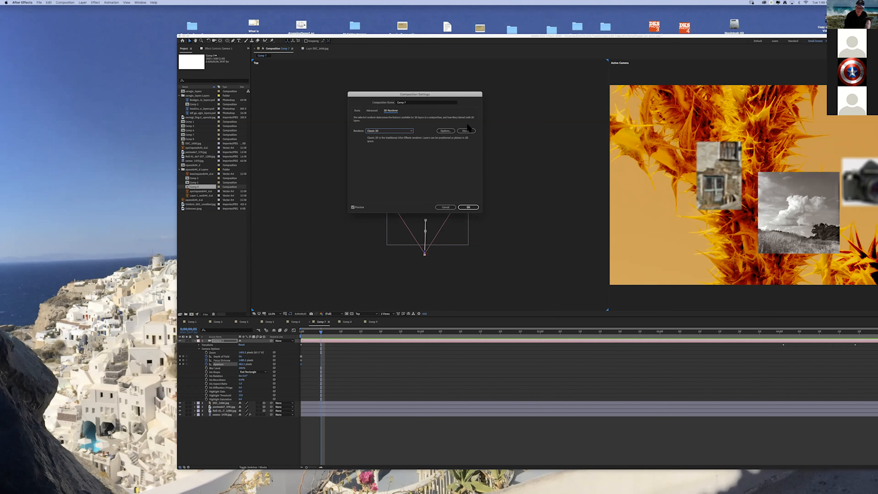
Set the Classic 3D renderer's shadow map resolution to 4000 and apply the composition settings.
click(450, 131)
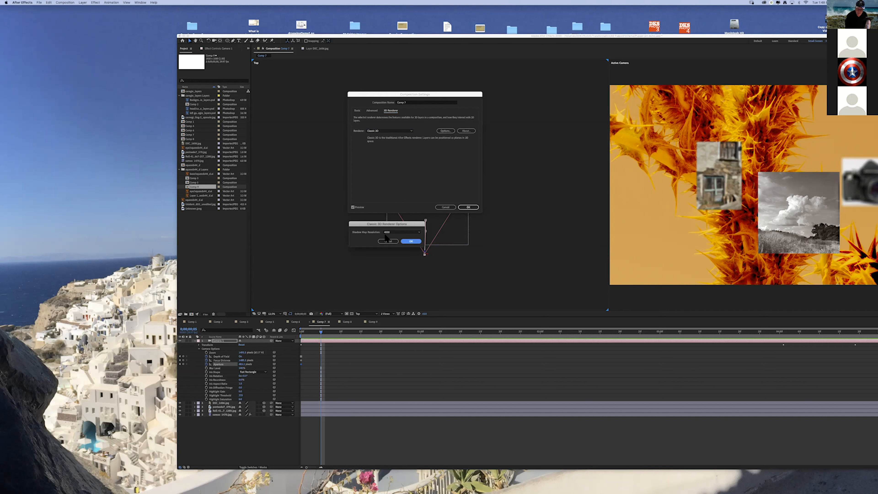
click(419, 233)
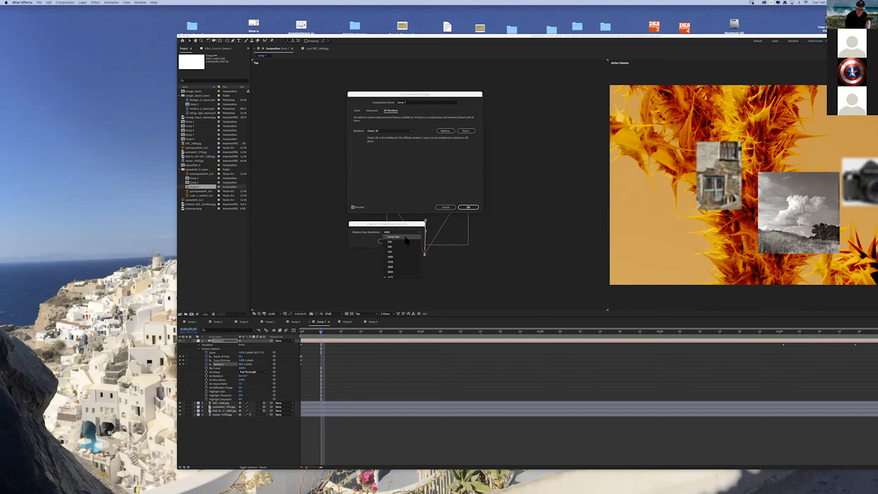
click(397, 277)
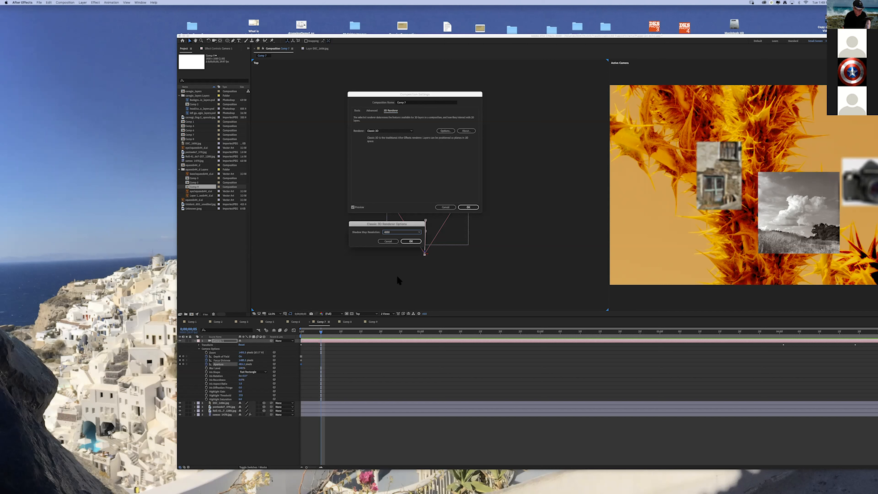
click(411, 241)
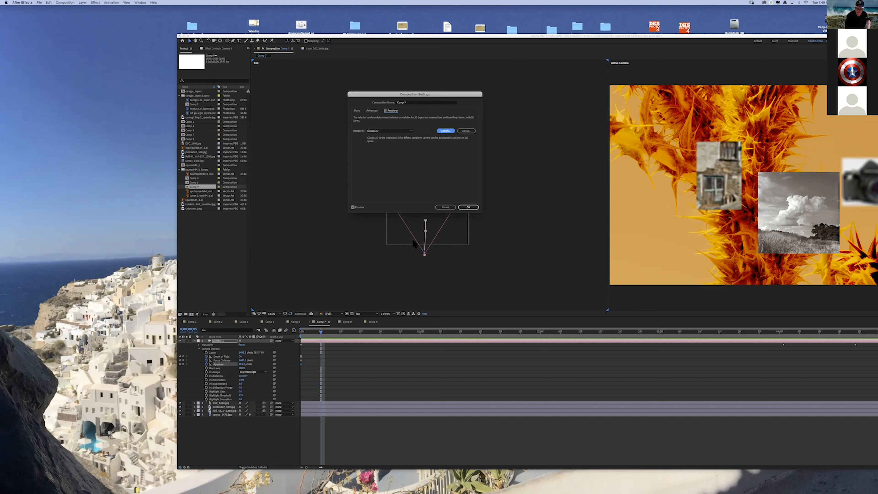
click(467, 208)
Reopen Comp 7's Classic 3D renderer options, reselect 4000 for the shadow map resolution and apply.
click(292, 49)
click(329, 76)
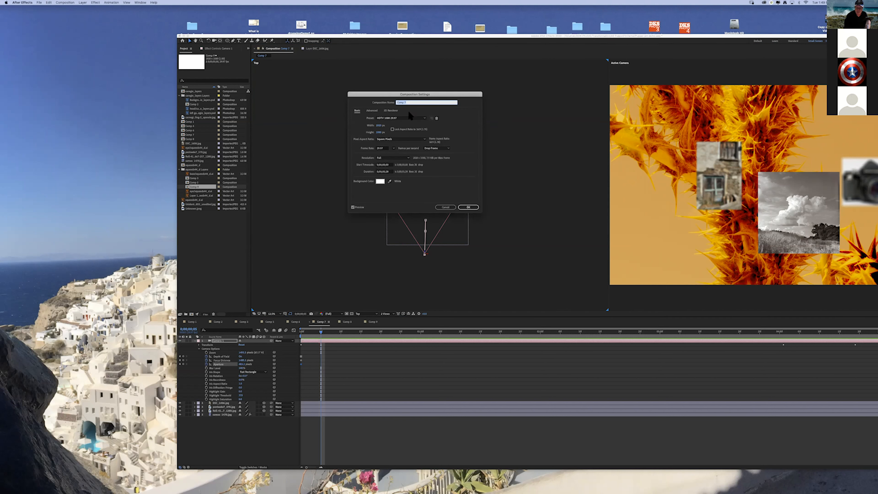
click(392, 111)
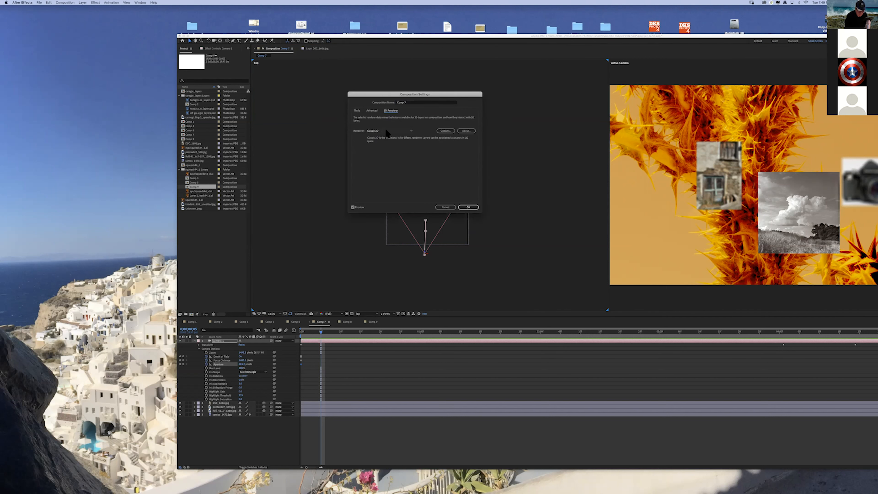
click(446, 131)
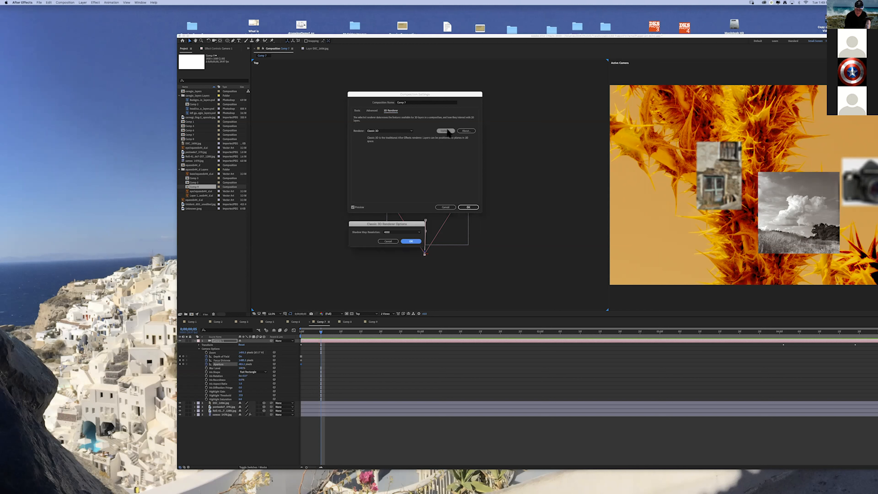
click(407, 232)
click(400, 277)
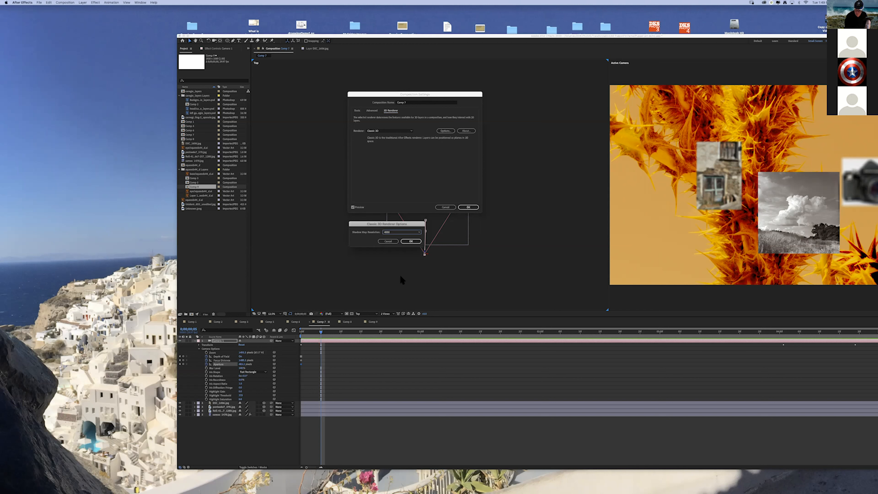
click(411, 241)
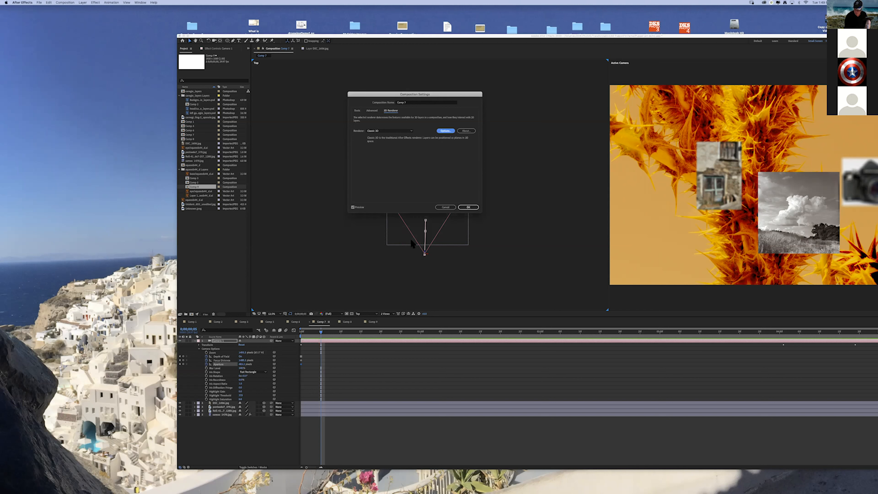
click(470, 207)
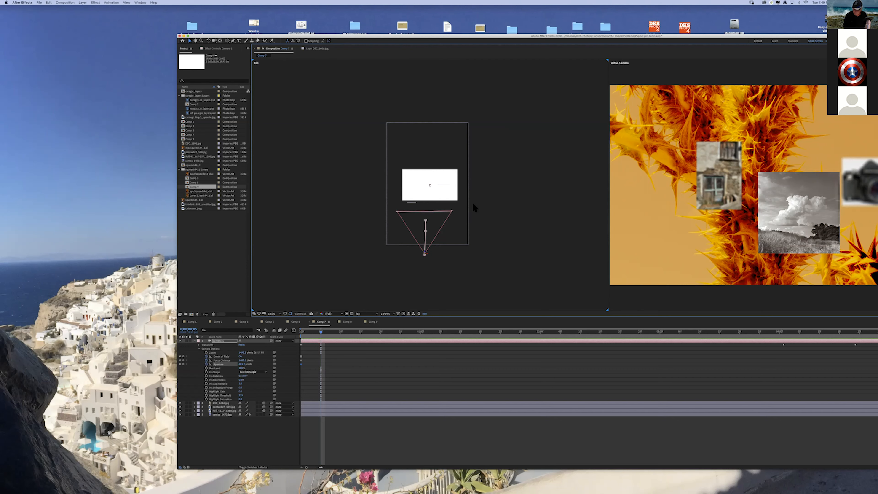
Move the application window fully into view and scrub the puppet animations of the top-hat man in Comp 1 and the single fish.
drag(618, 36, 475, 14)
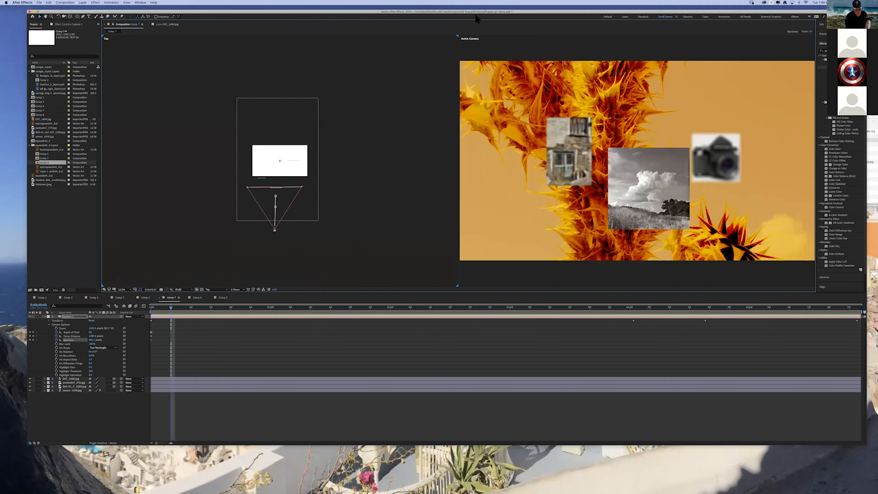
click(40, 298)
drag(168, 311, 347, 329)
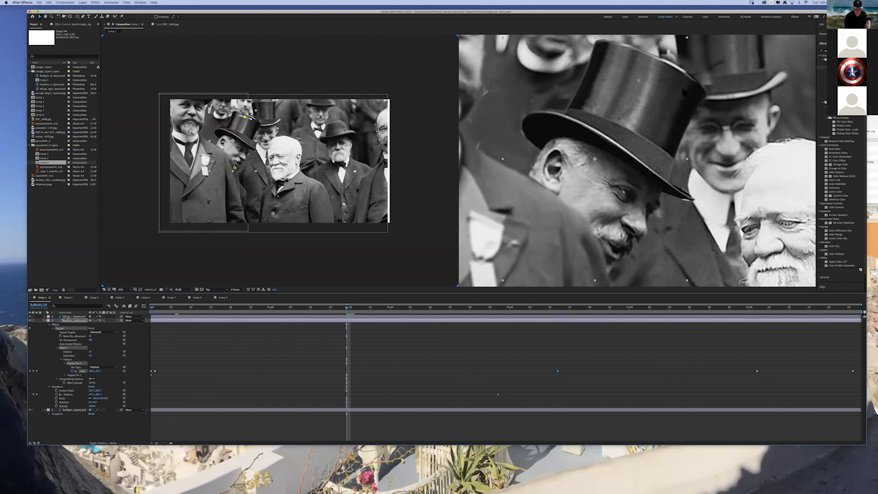
click(68, 298)
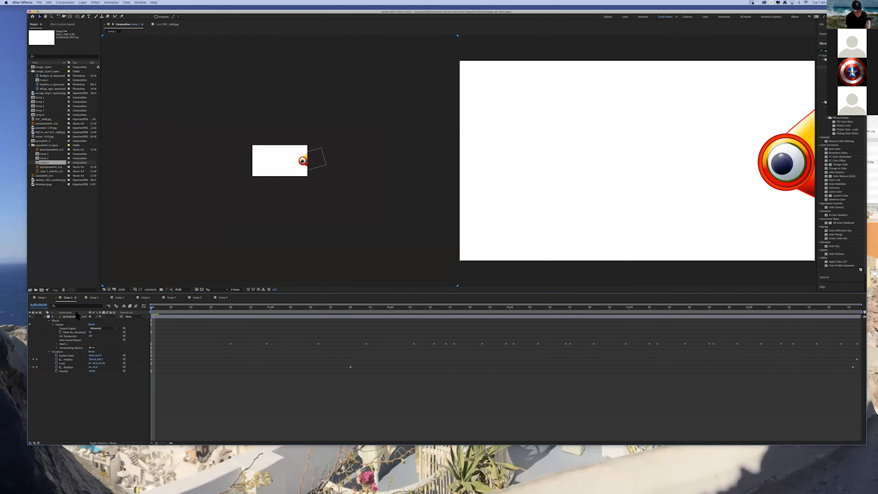
drag(151, 306, 666, 312)
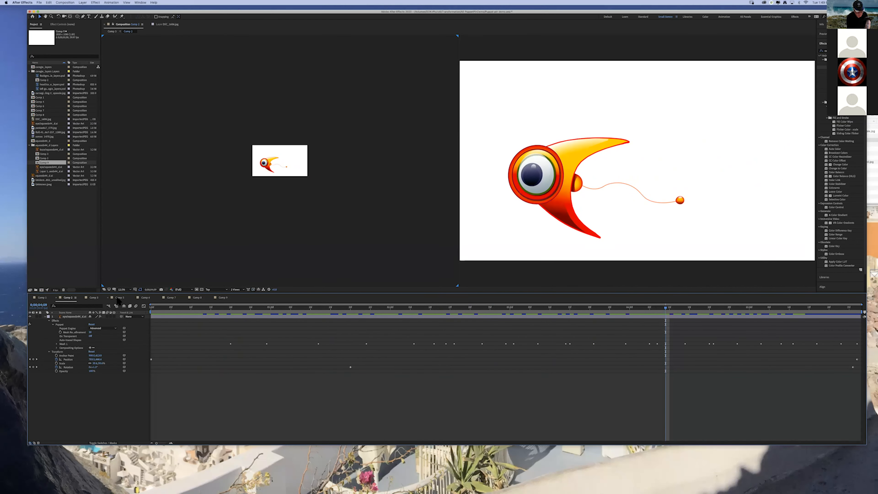
Open the composition with the school of fish and examine the large fish's swimming motion by scrubbing and previewing from near the start.
click(119, 297)
click(94, 297)
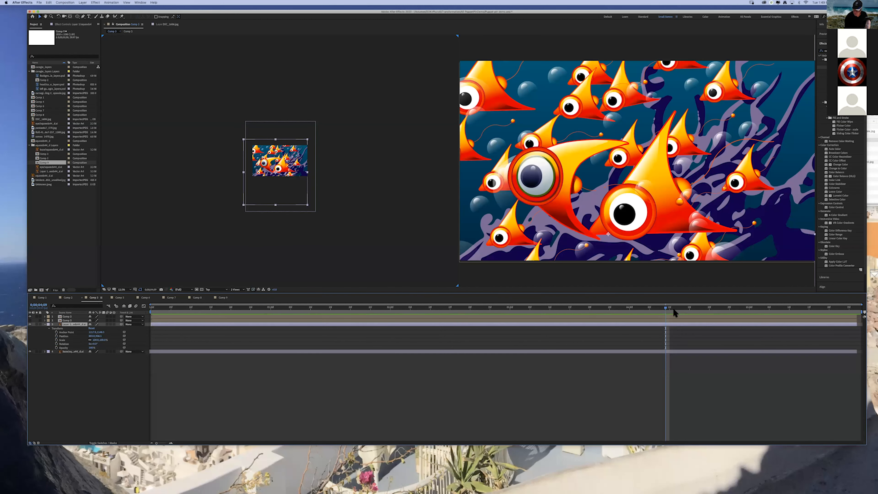
drag(666, 310, 482, 322)
drag(372, 332, 224, 332)
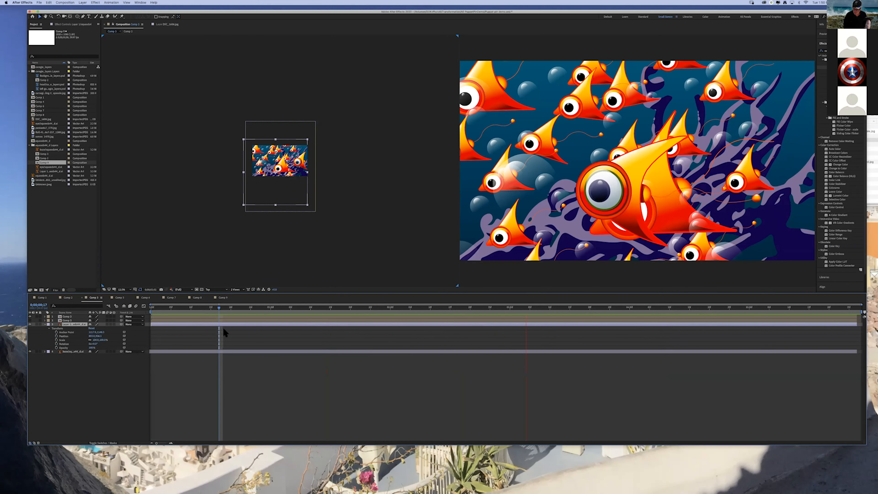
key(space)
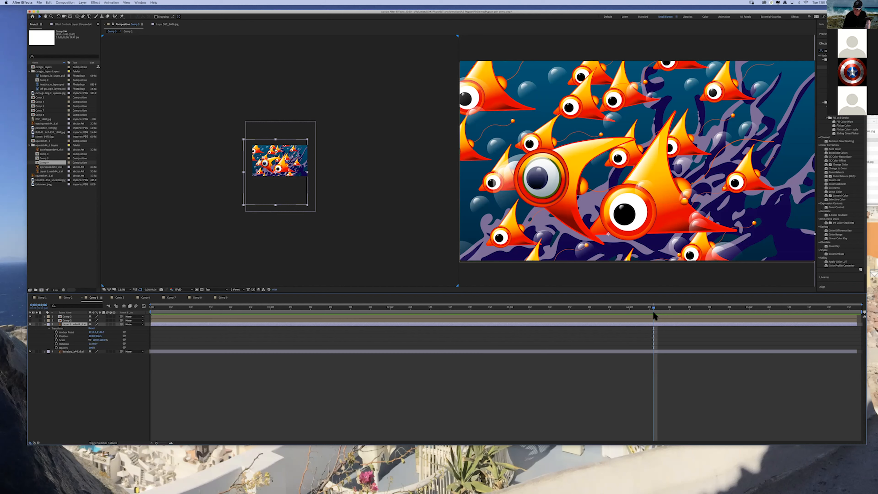
drag(651, 310, 156, 328)
key(space)
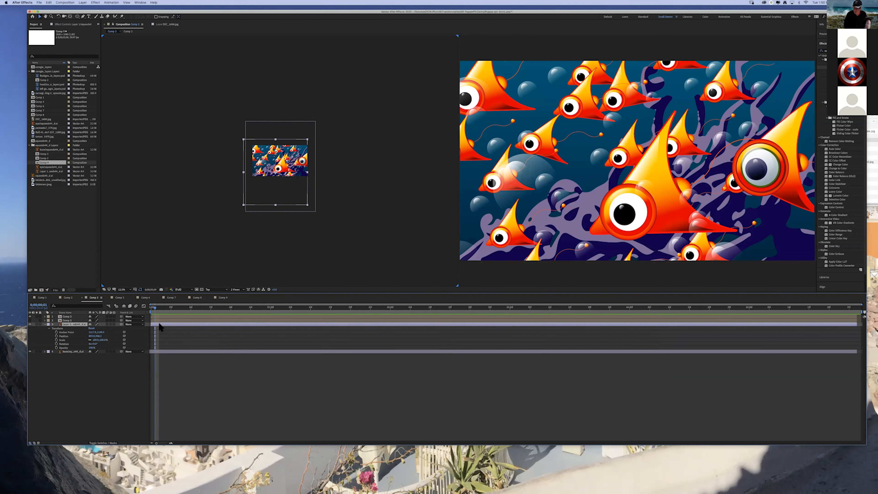